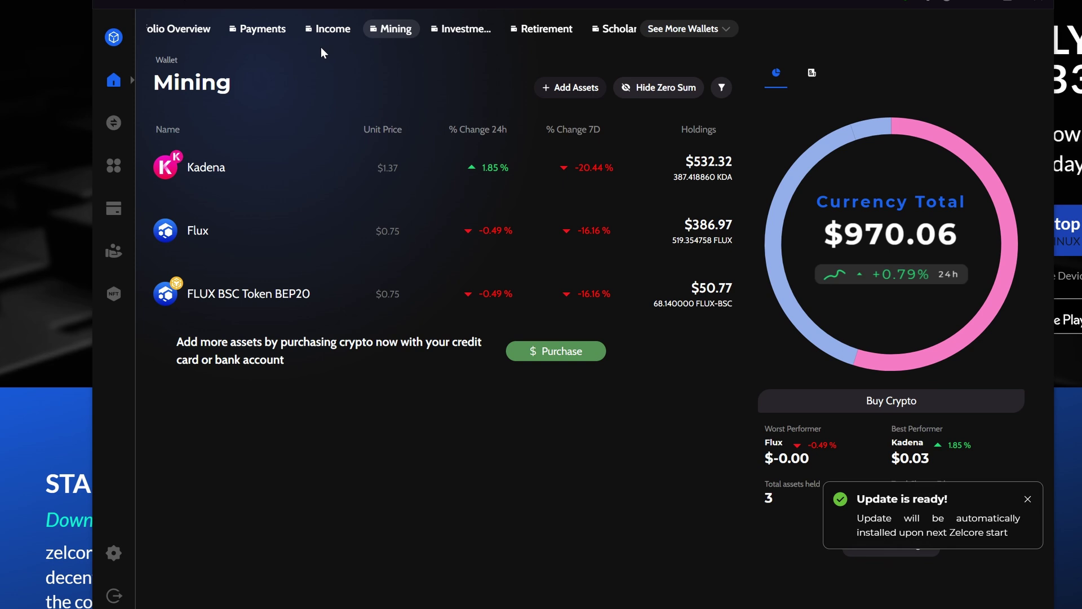
Switch to the Income wallet, view its Flux receive address, then close it
click(395, 31)
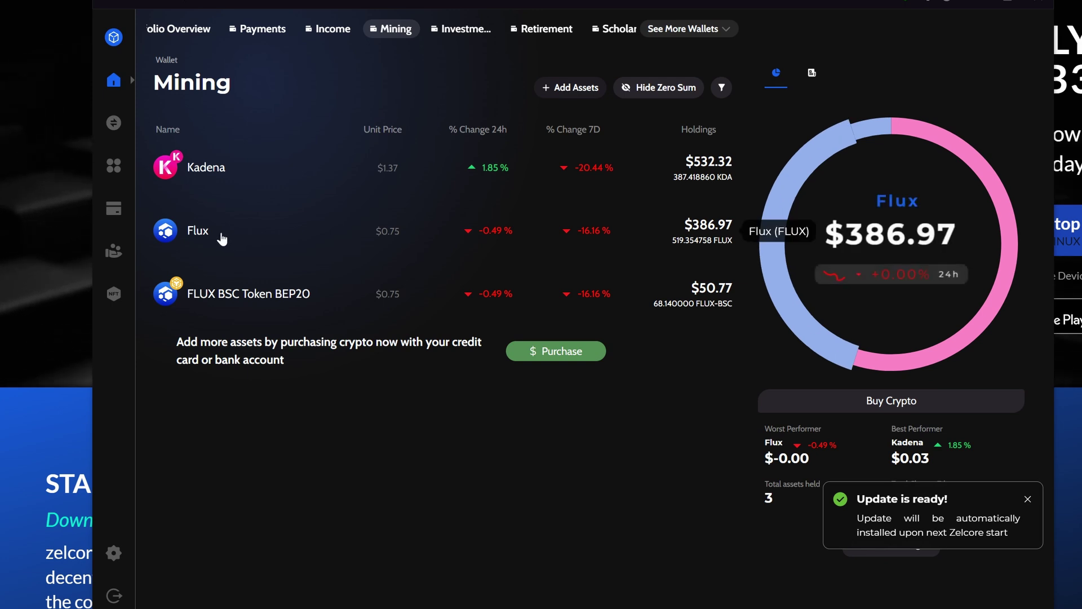
click(330, 29)
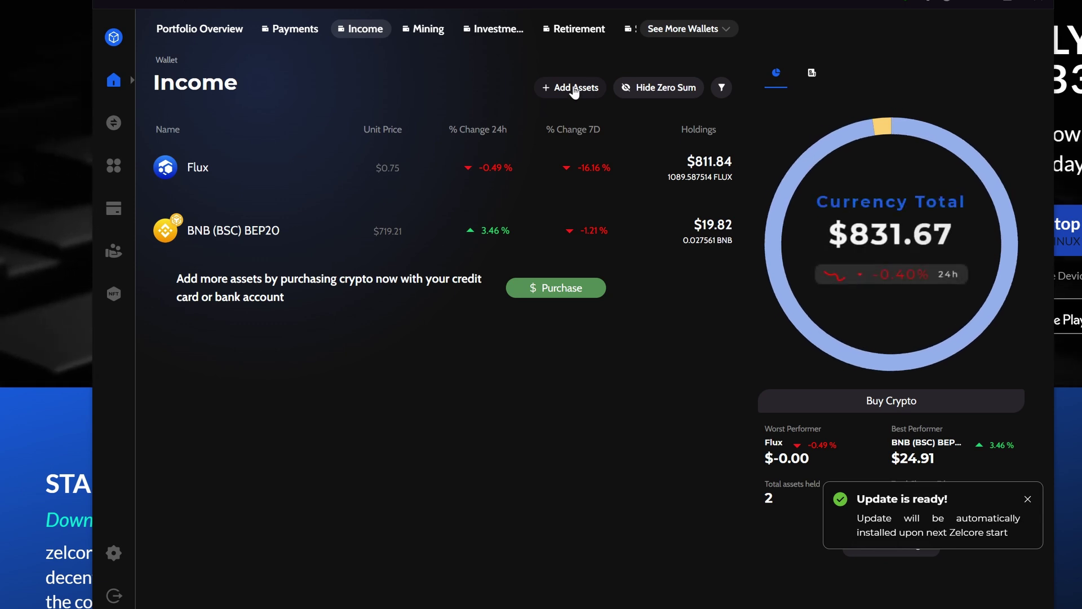
click(361, 28)
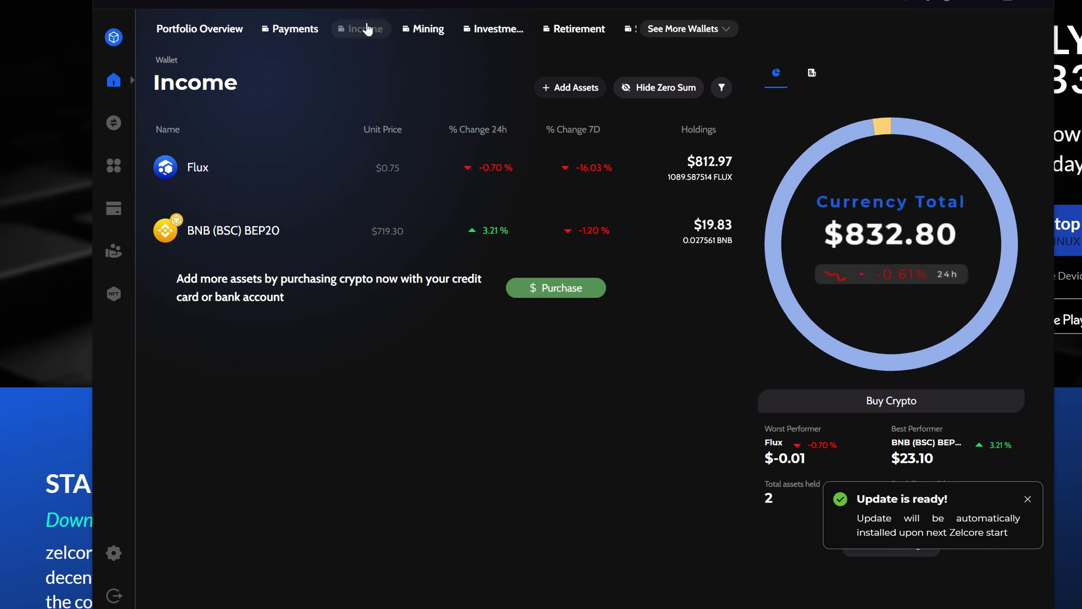
click(197, 171)
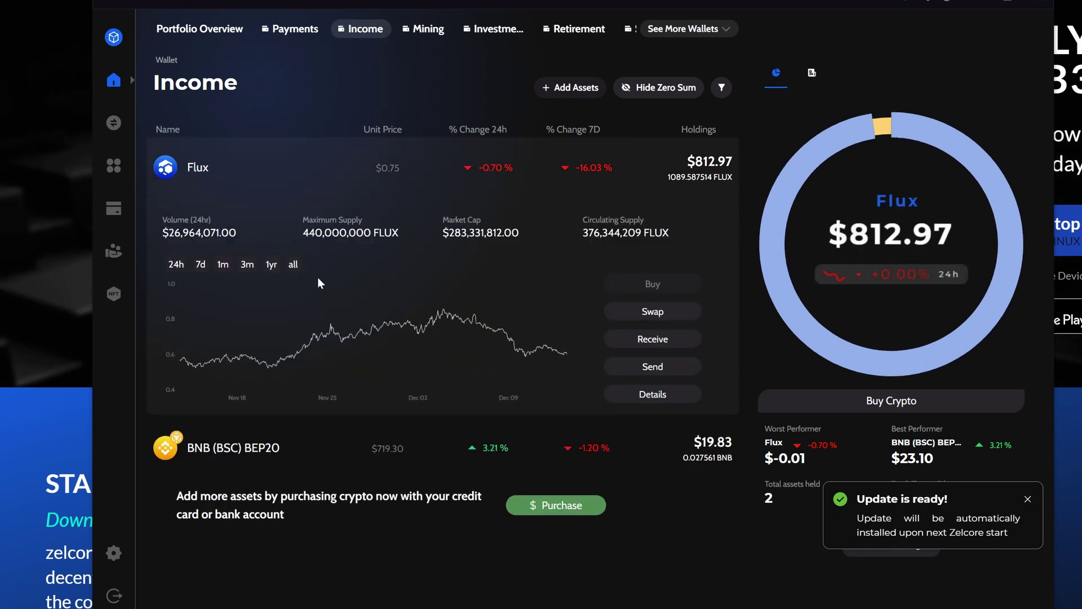
click(653, 340)
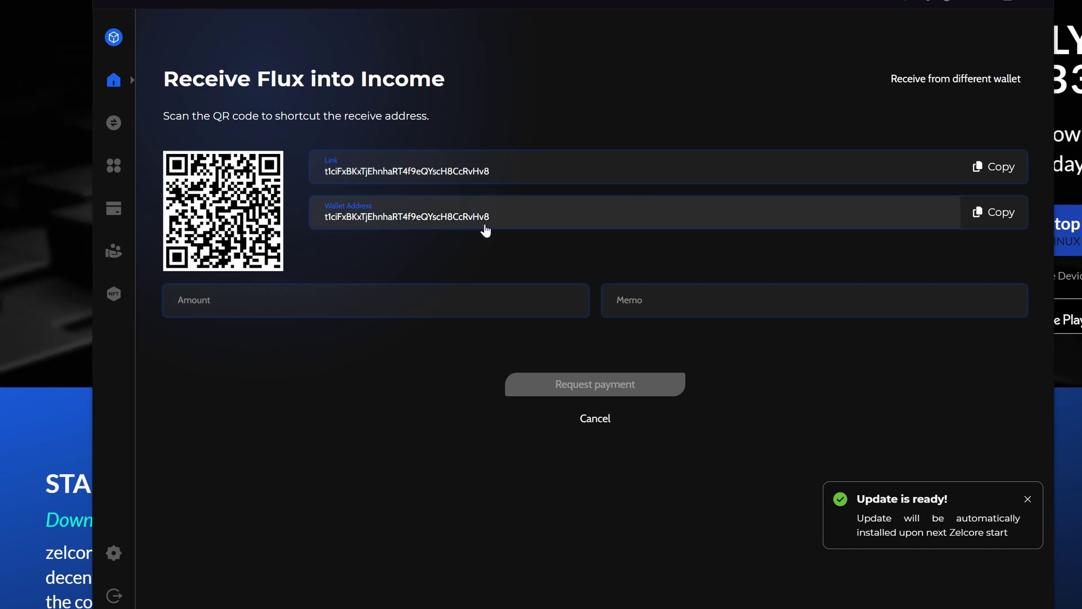
key(Escape)
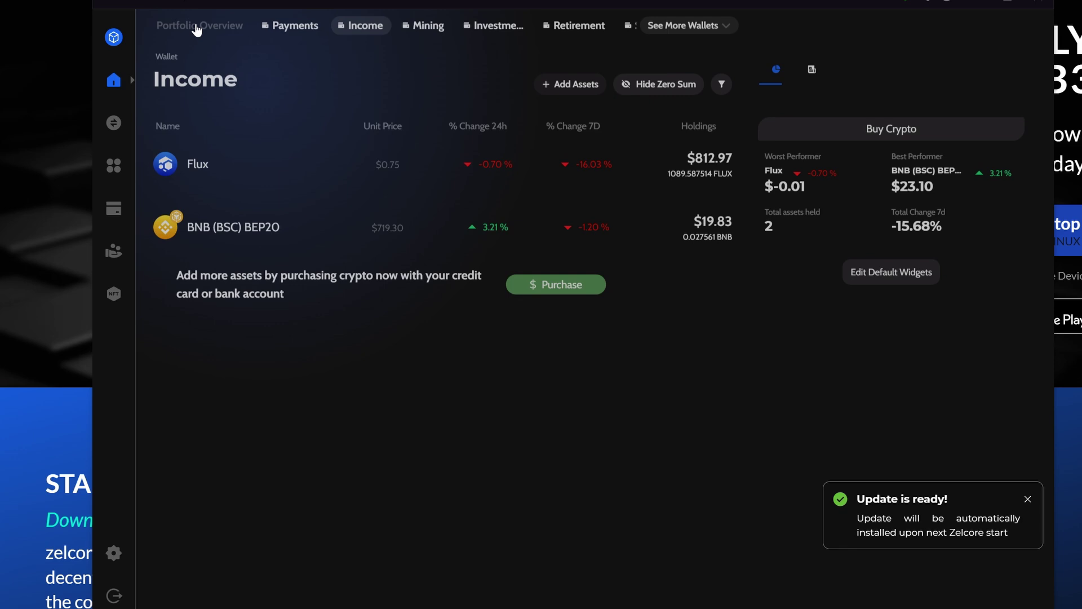
click(431, 31)
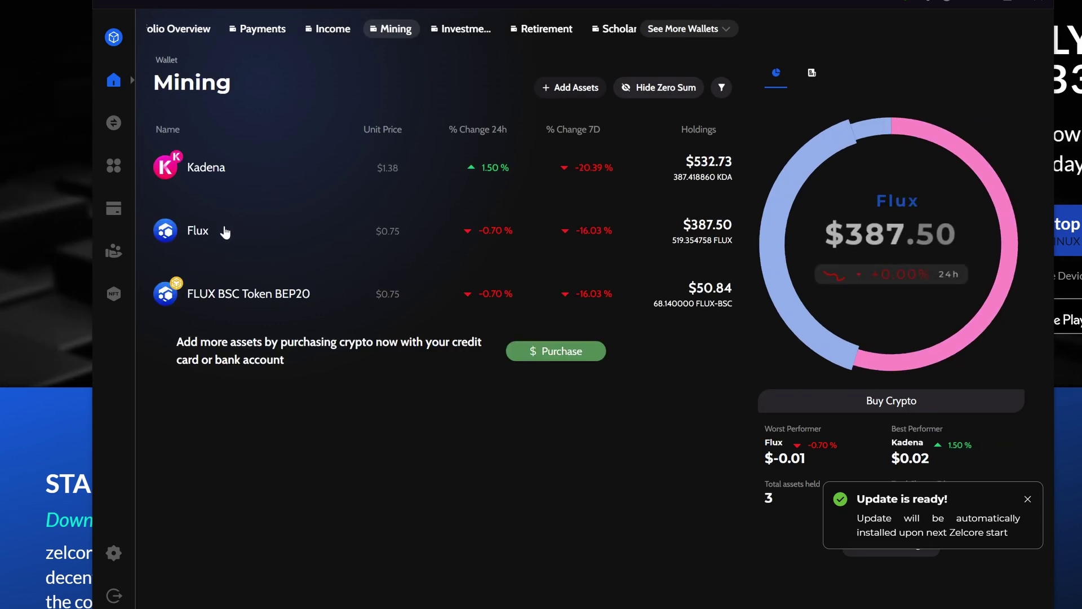
click(290, 232)
click(655, 403)
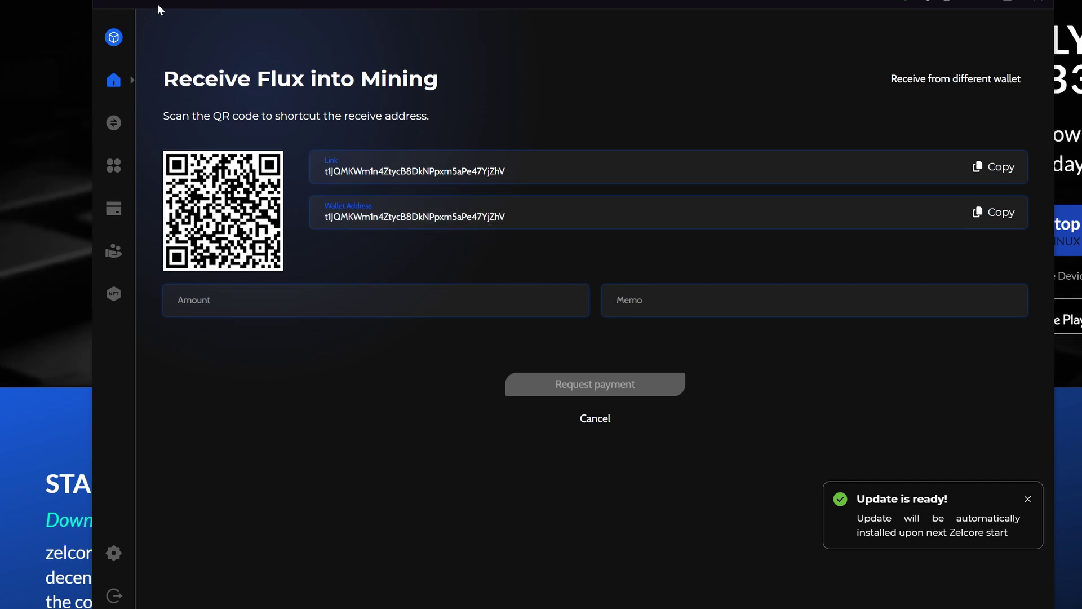
key(Escape)
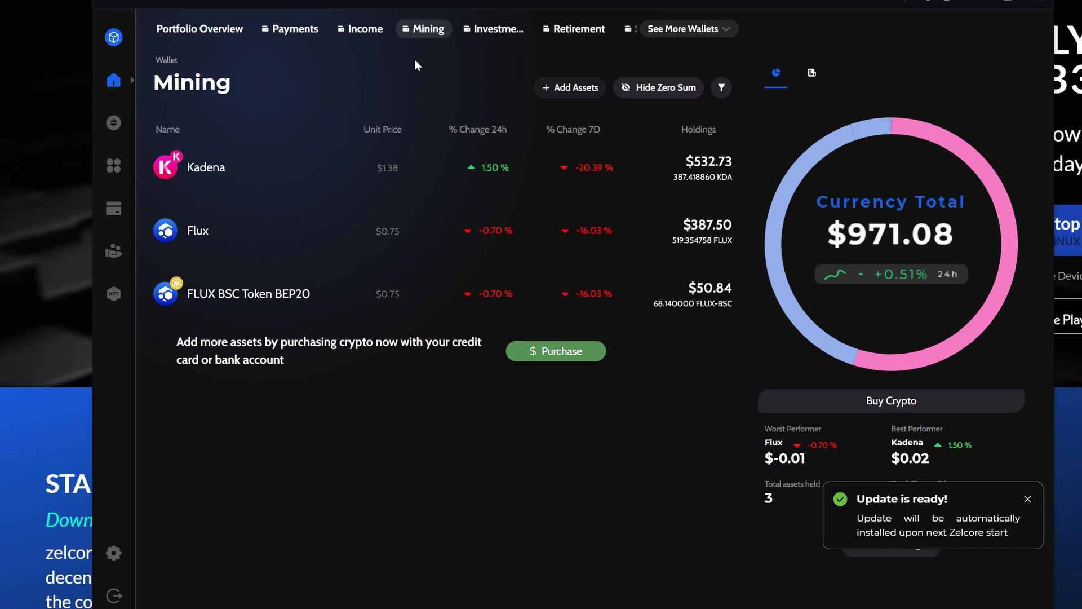
click(364, 28)
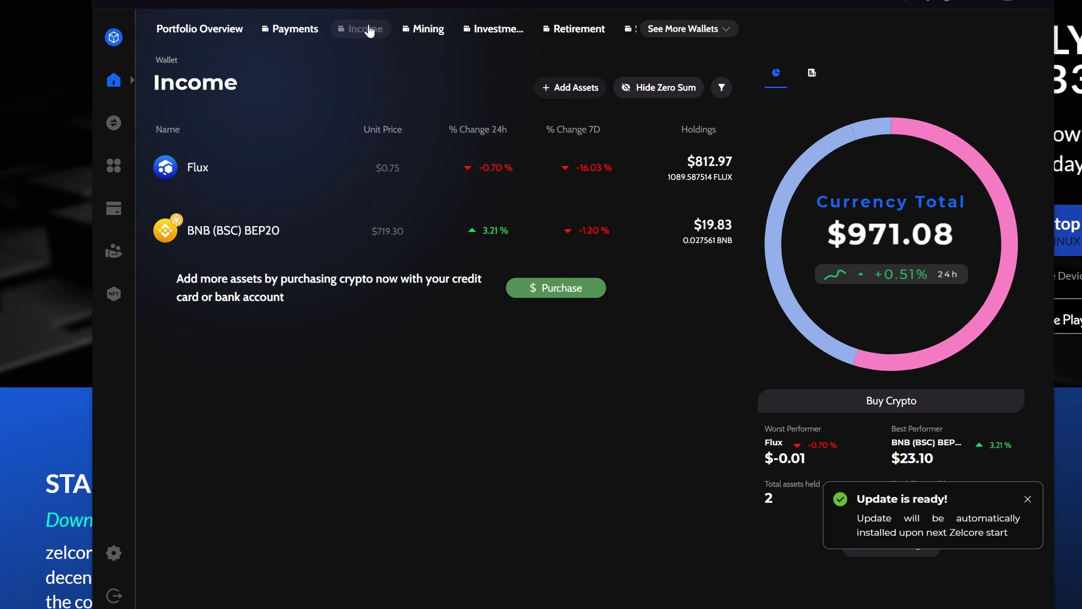
click(564, 88)
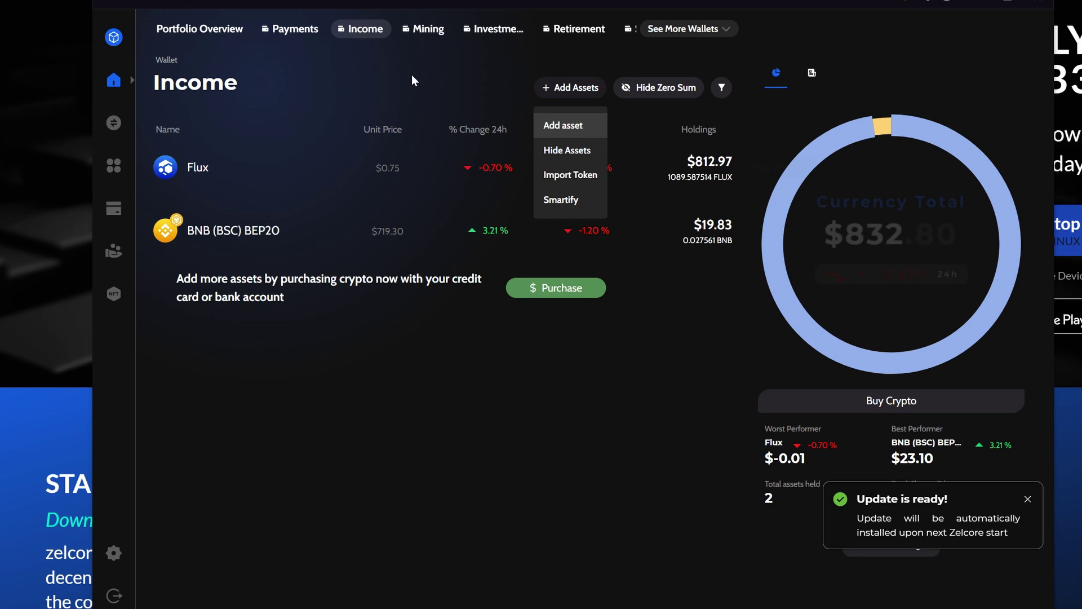
Show the Flux receive address of the Mining wallet
click(429, 29)
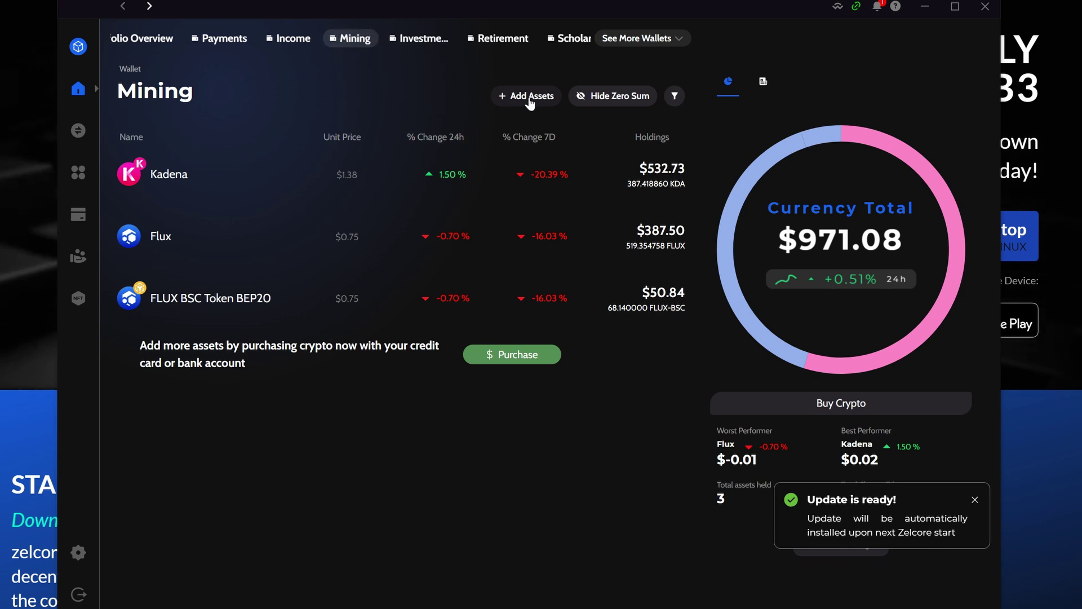
mouse_move(161, 236)
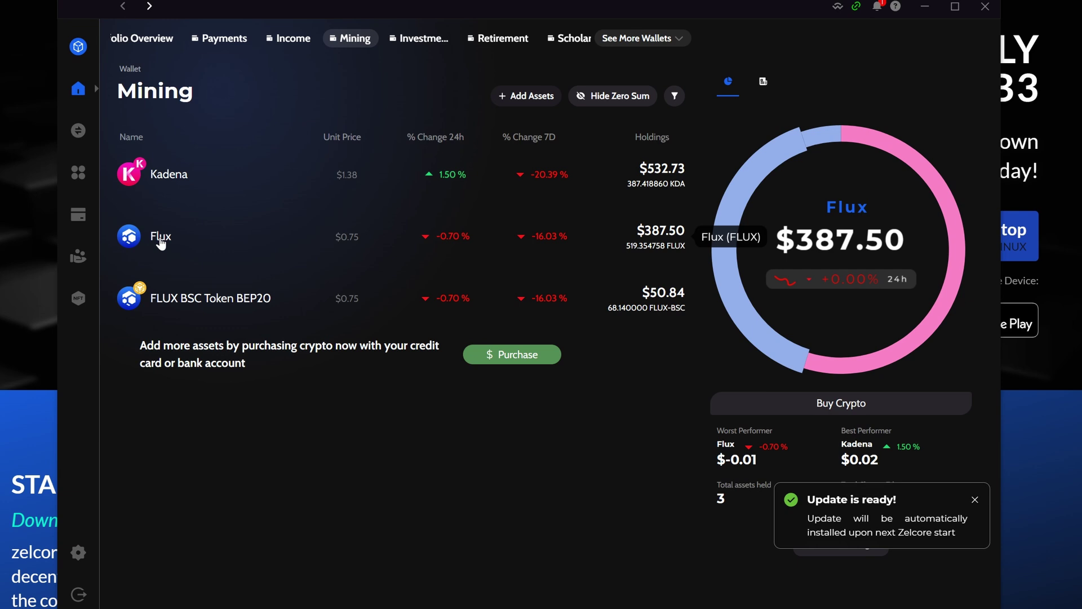
click(172, 242)
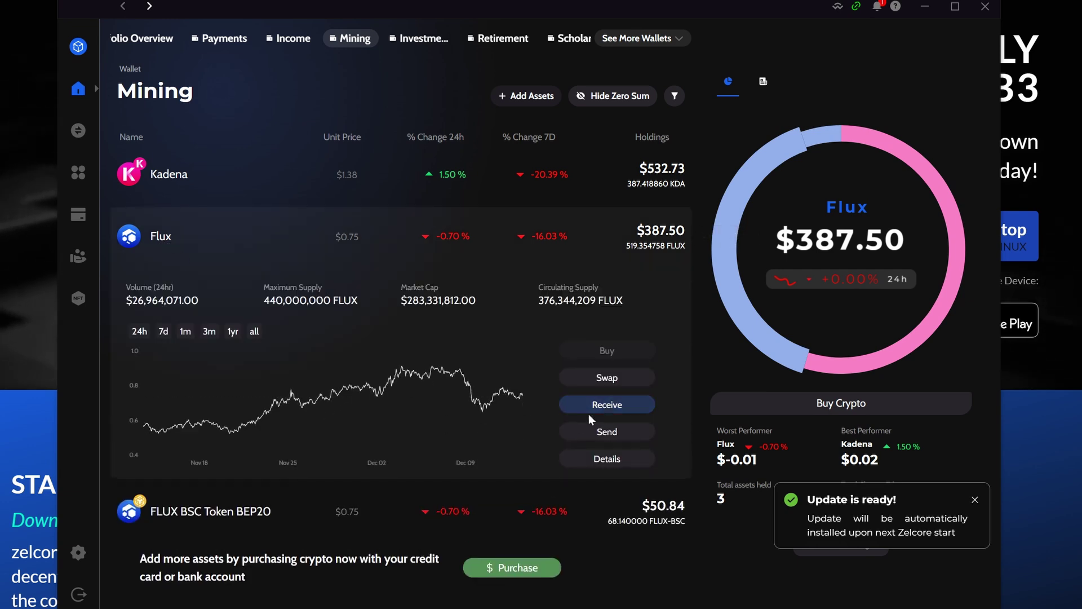
click(608, 407)
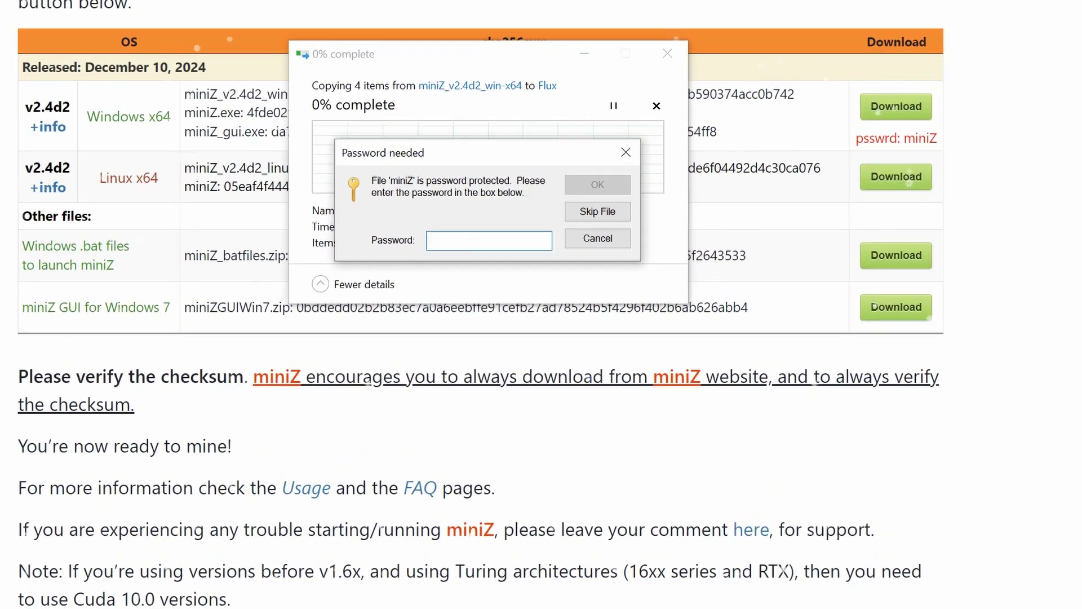
text(mini)
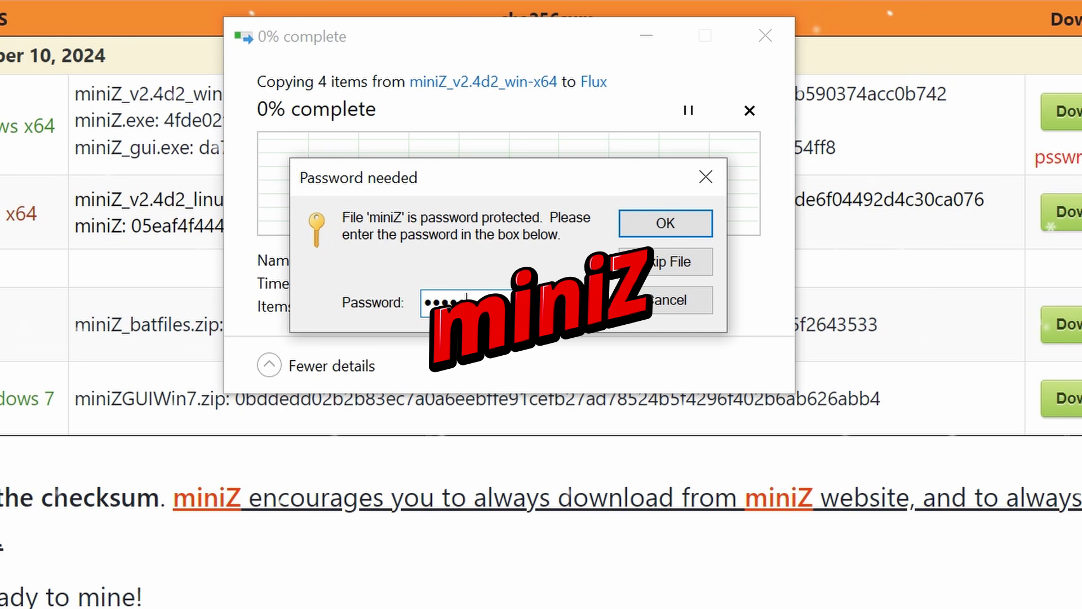
click(655, 226)
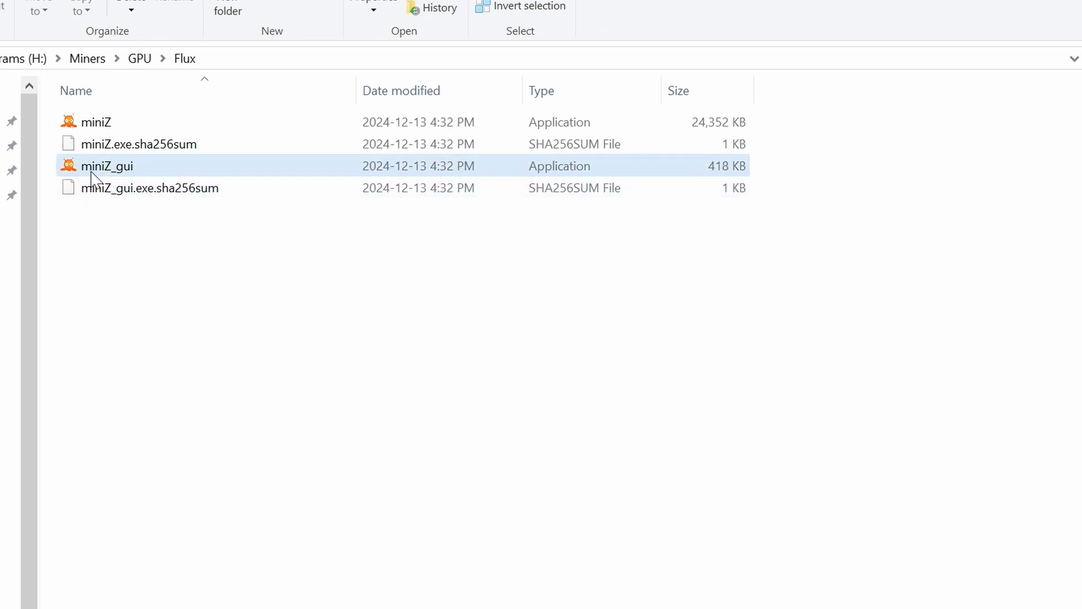
Launch miniZ_gui and centre its launcher window on screen
click(124, 172)
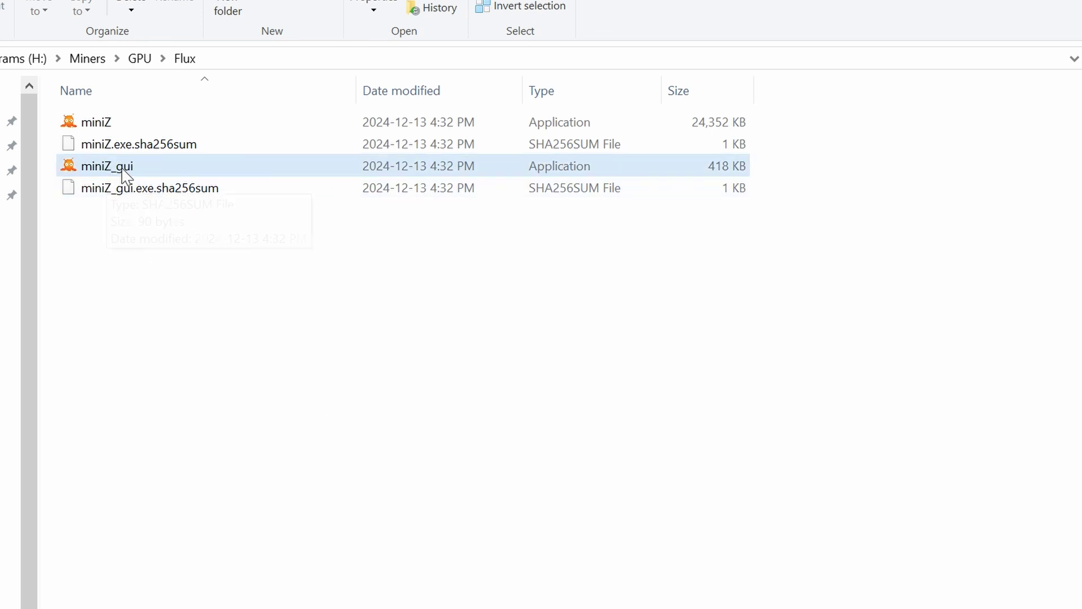
click(106, 171)
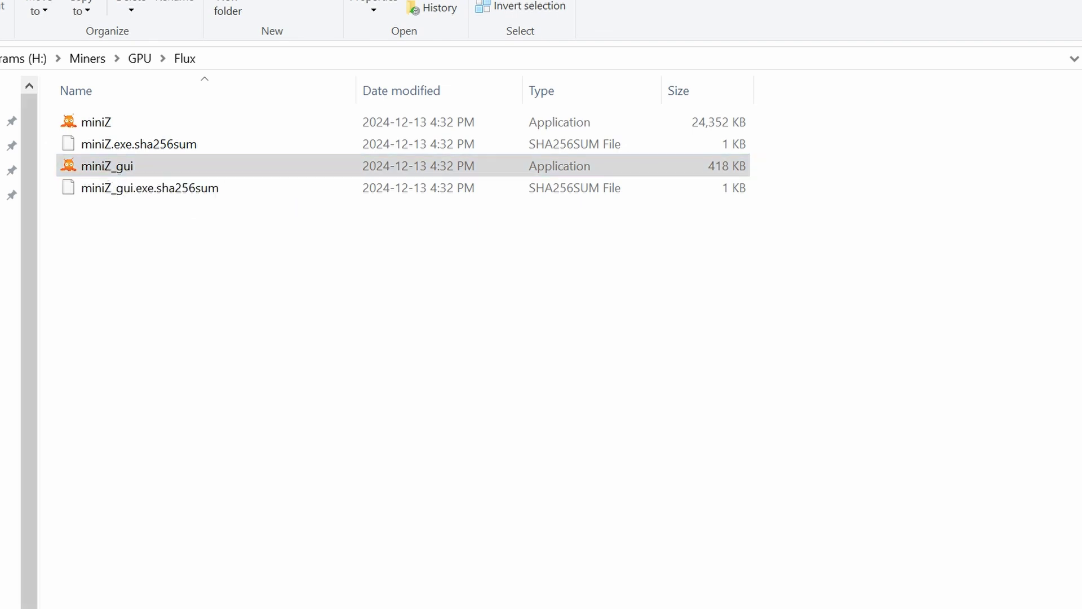
drag(3, 19, 467, 149)
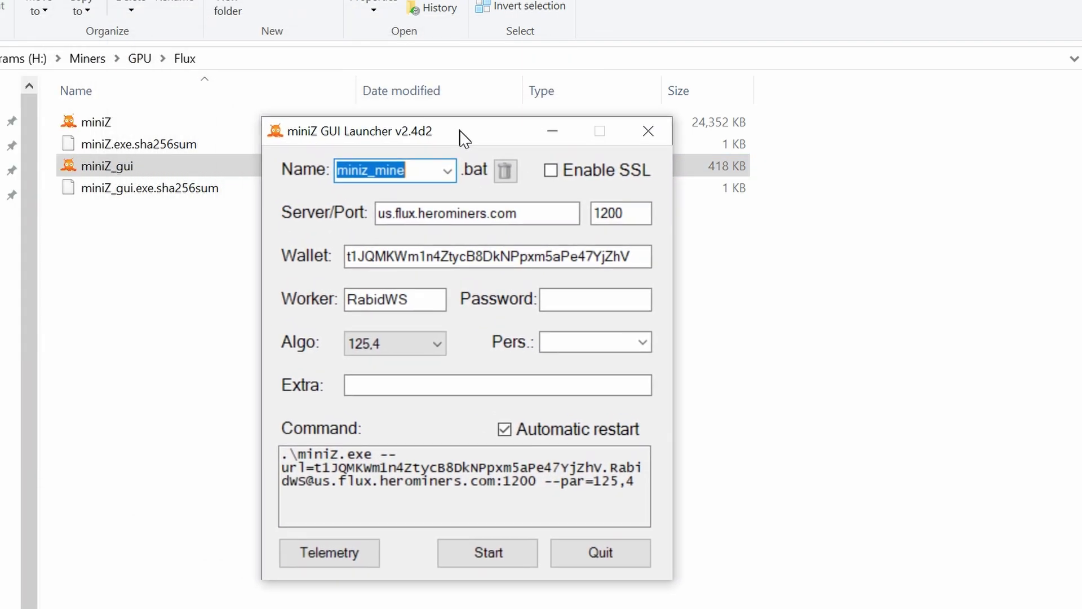
Clear the old profile name, pool server and port fields
key(BackSpace)
text(Flux)
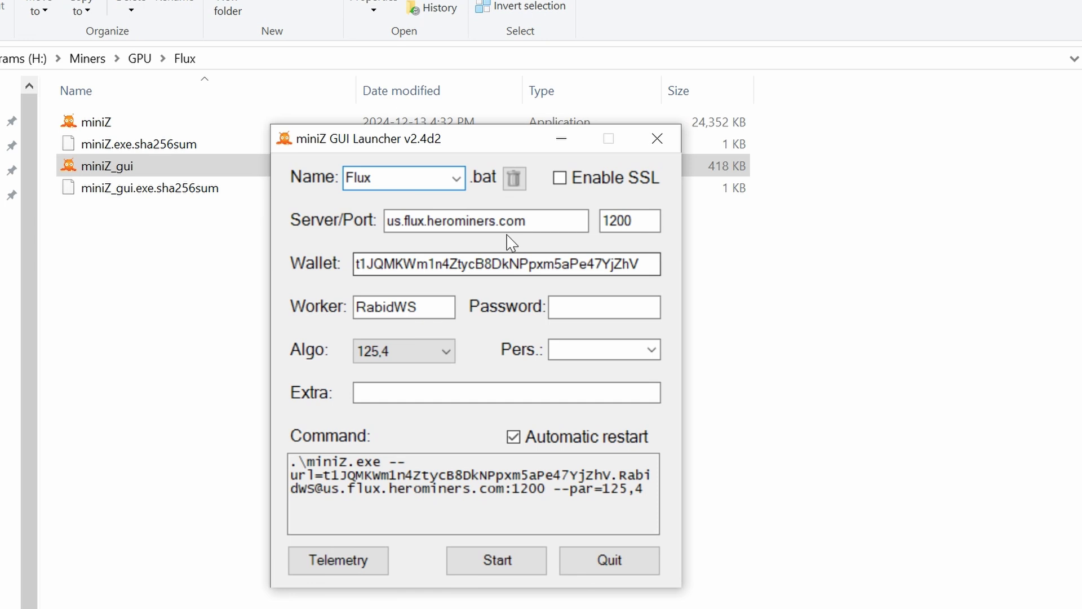
key(Tab)
key(BackSpace)
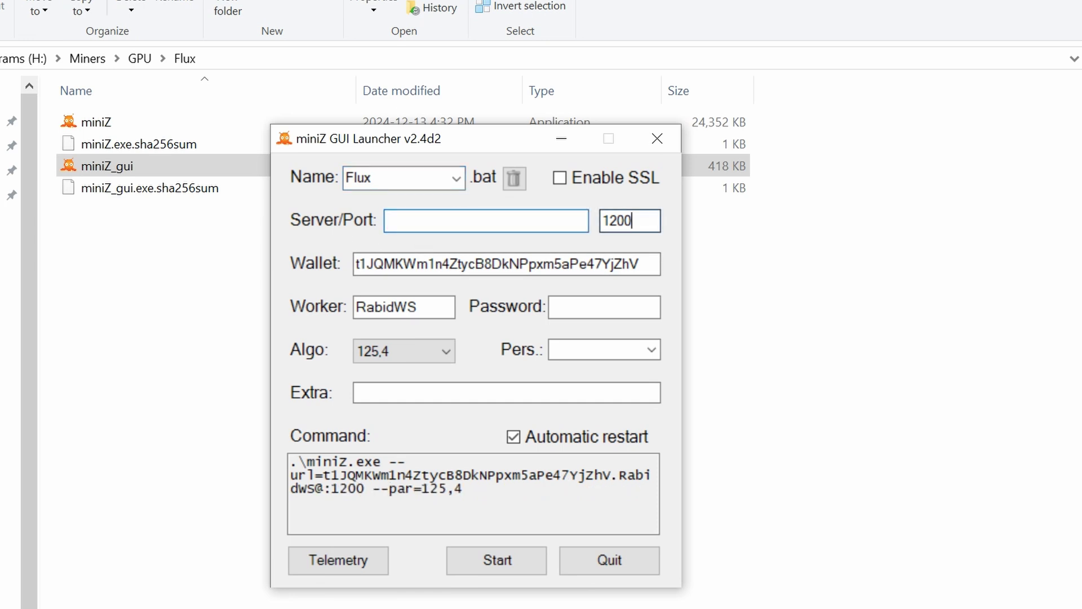
key(BackSpace)
key(BackSpace)
key(BackSpace)
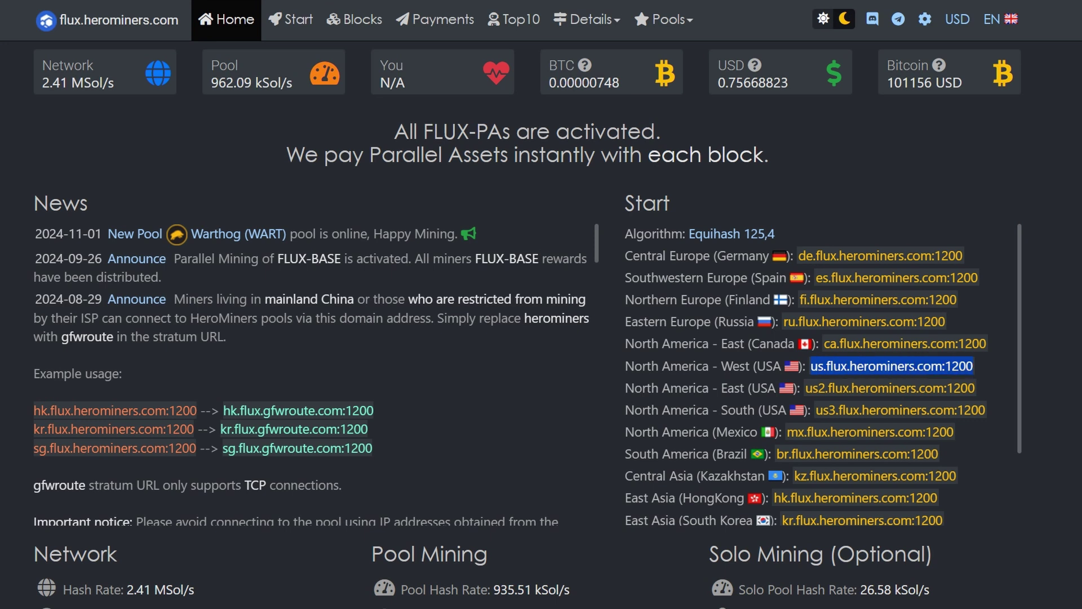
Set the pool server to us.flux.herominers.com, copied from the HeroMiners page
right_click(908, 365)
click(948, 381)
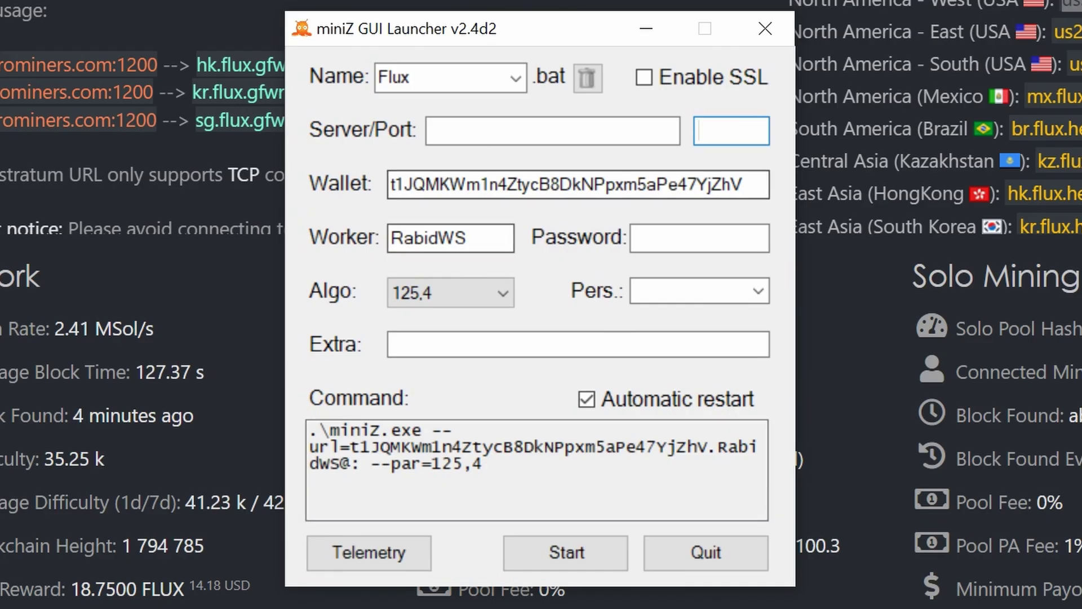
click(552, 131)
key(ctrl+v)
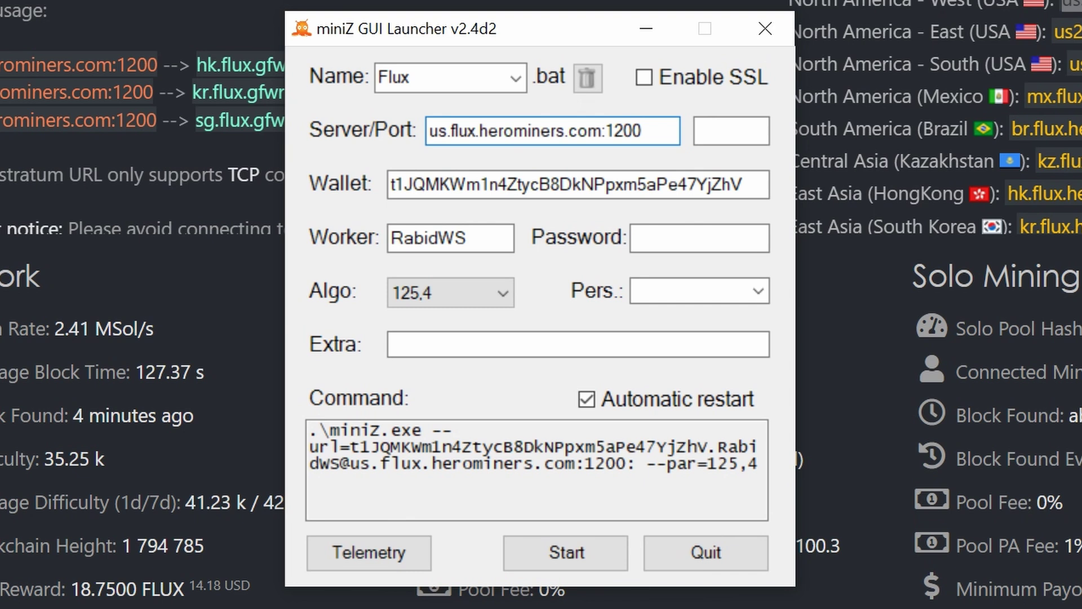
key(BackSpace)
key(BackSpace)
key(BackSpace)
key(BackSpace)
key(BackSpace)
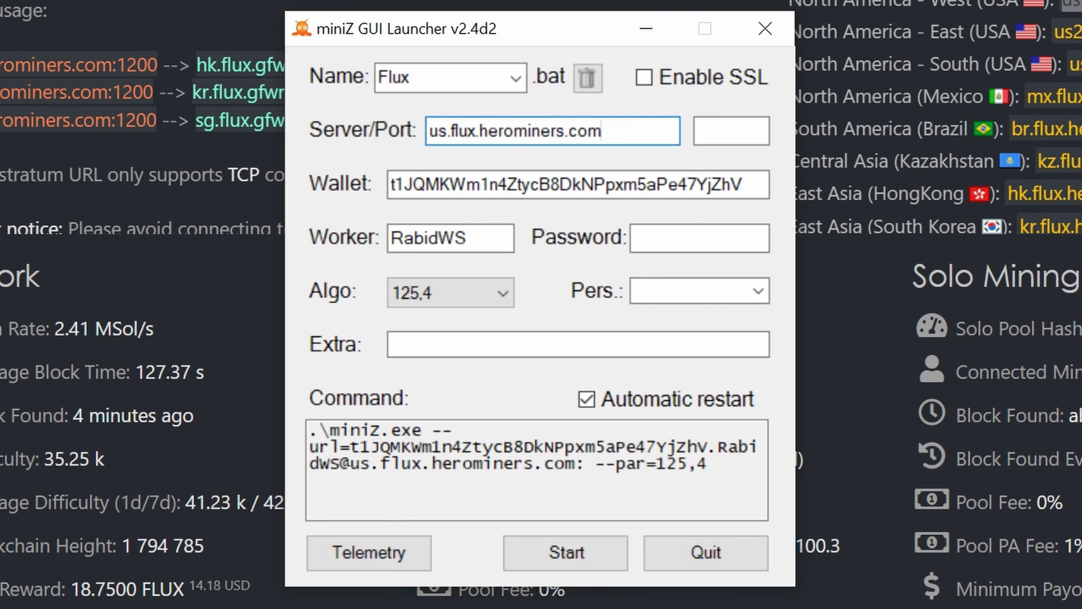
Set the port to 1200 and delete the old wallet address
key(Tab)
text(12)
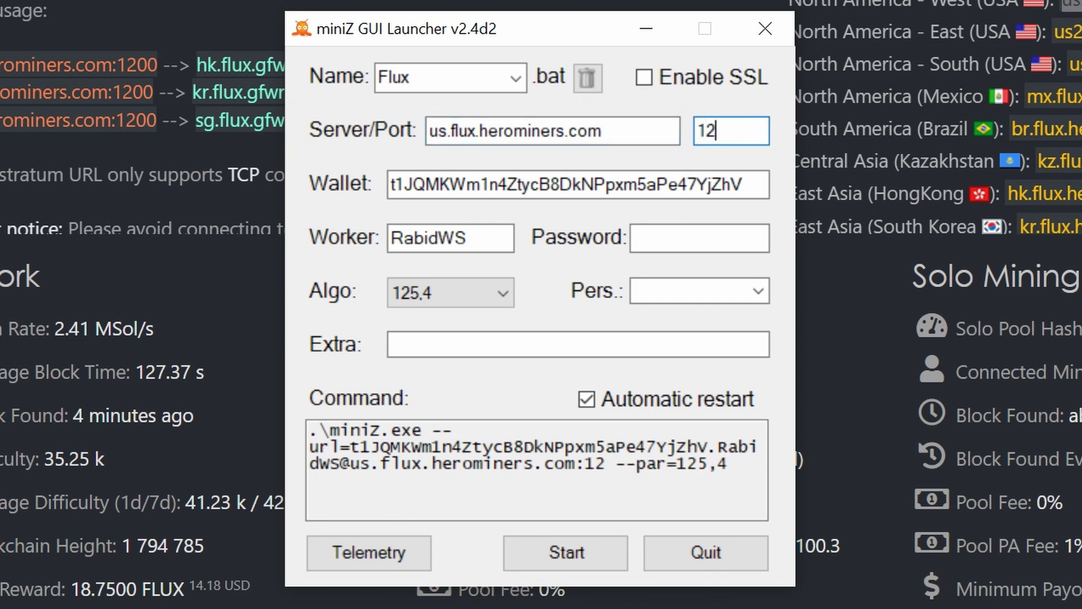
text(00)
key(Tab)
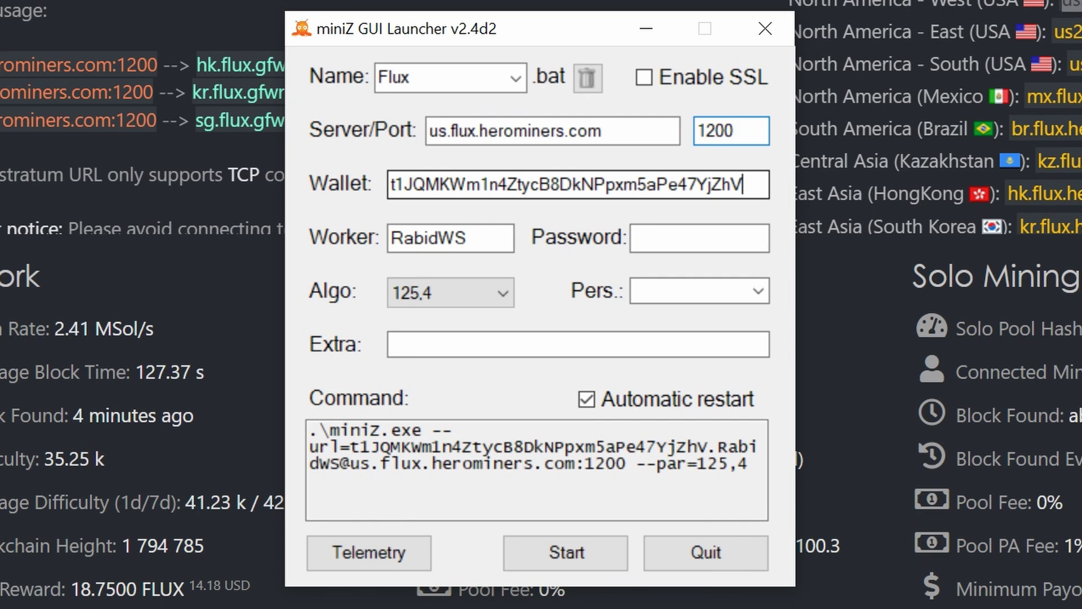
drag(743, 184, 389, 186)
key(BackSpace)
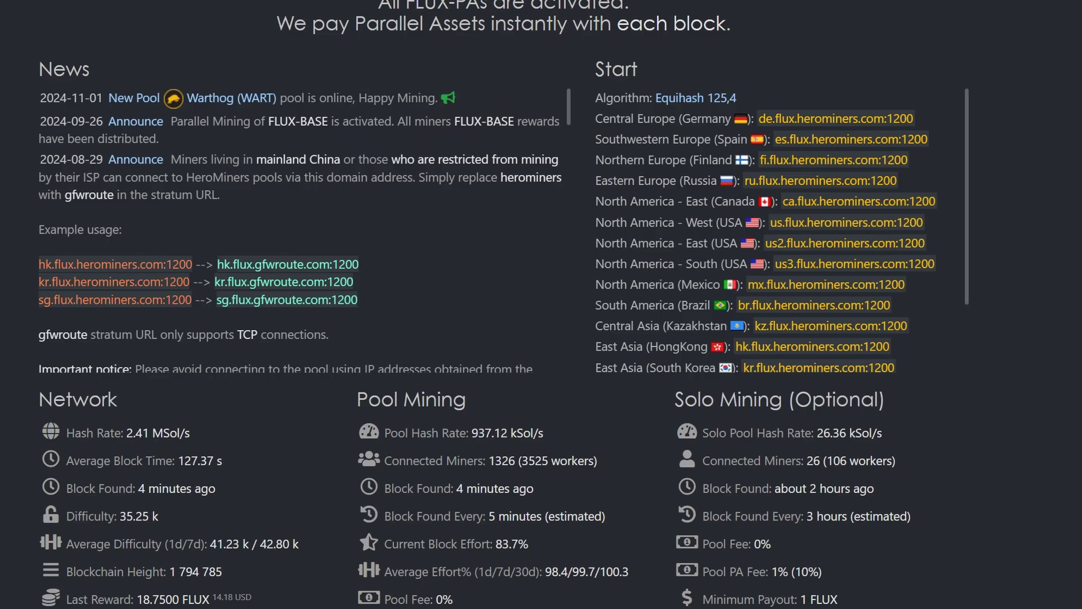
Paste the Flux wallet address and set the worker name to RabidWS
key(alt+Tab)
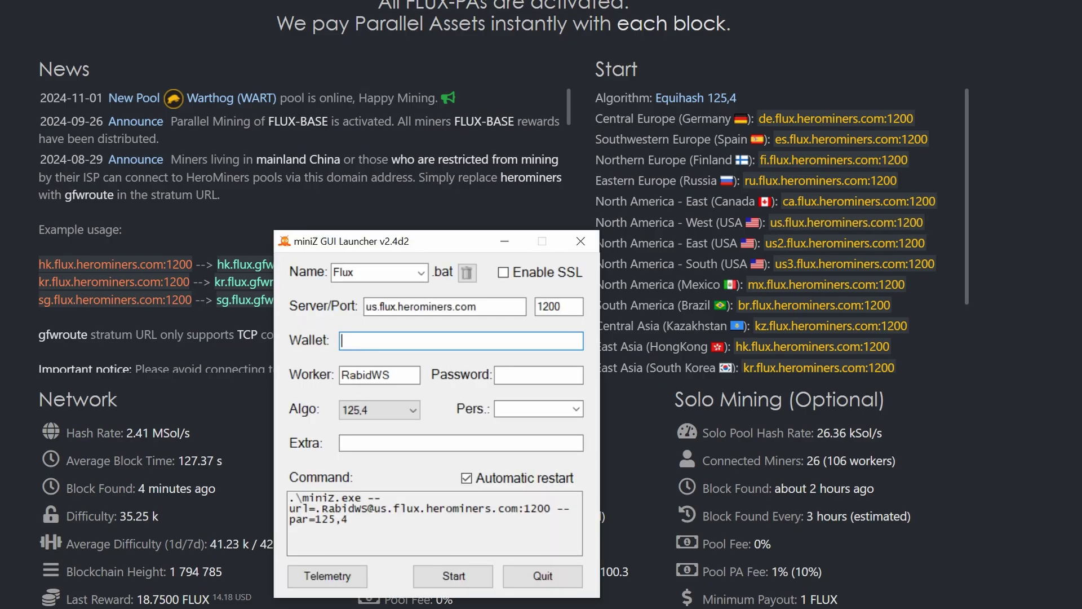
key(ctrl+v)
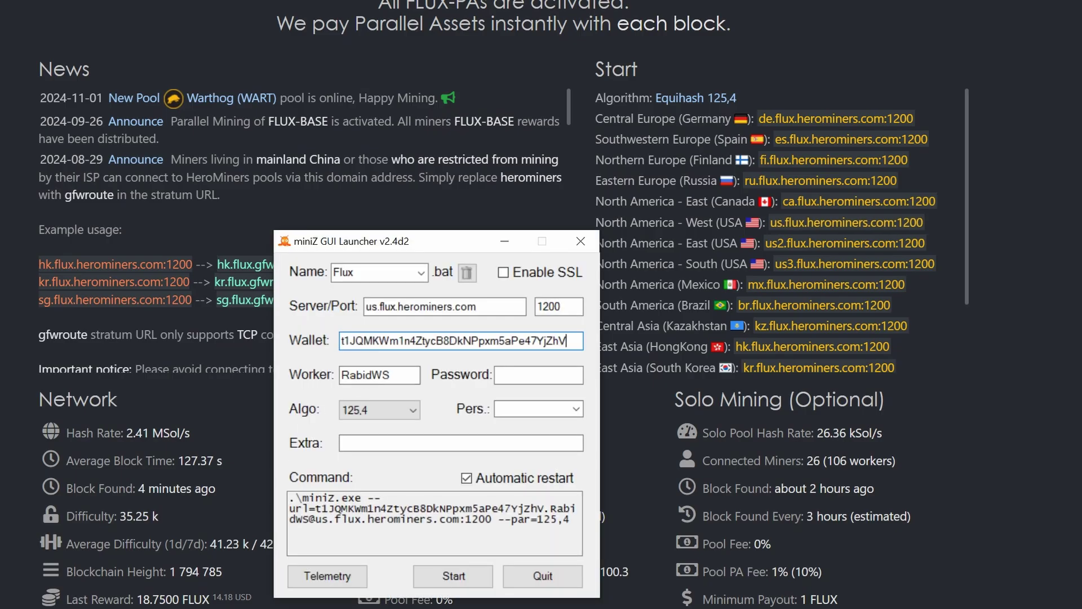
key(Tab)
key(BackSpace)
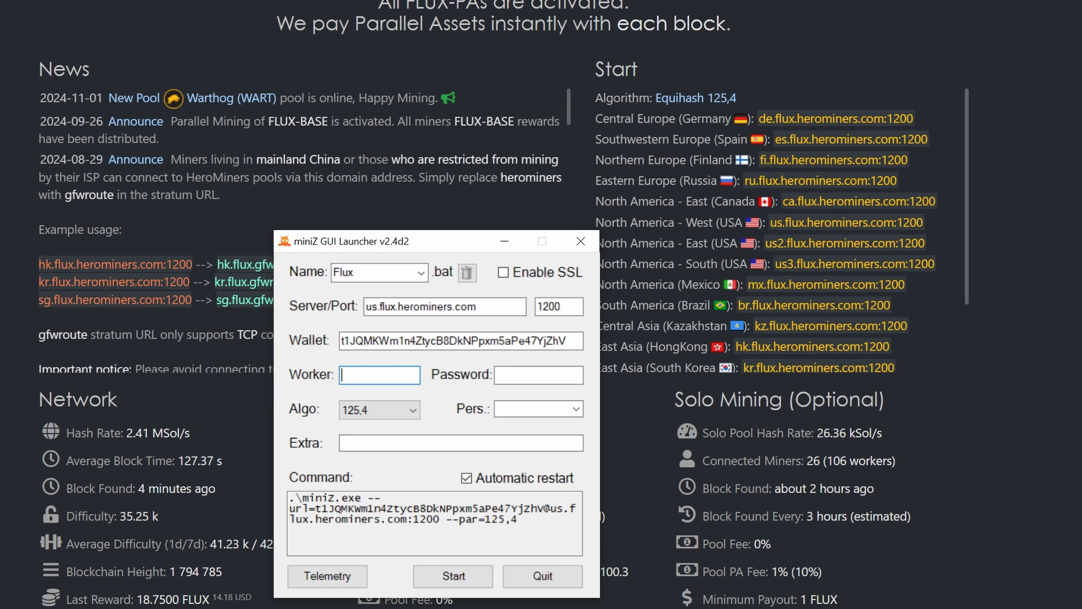
text(Rabid)
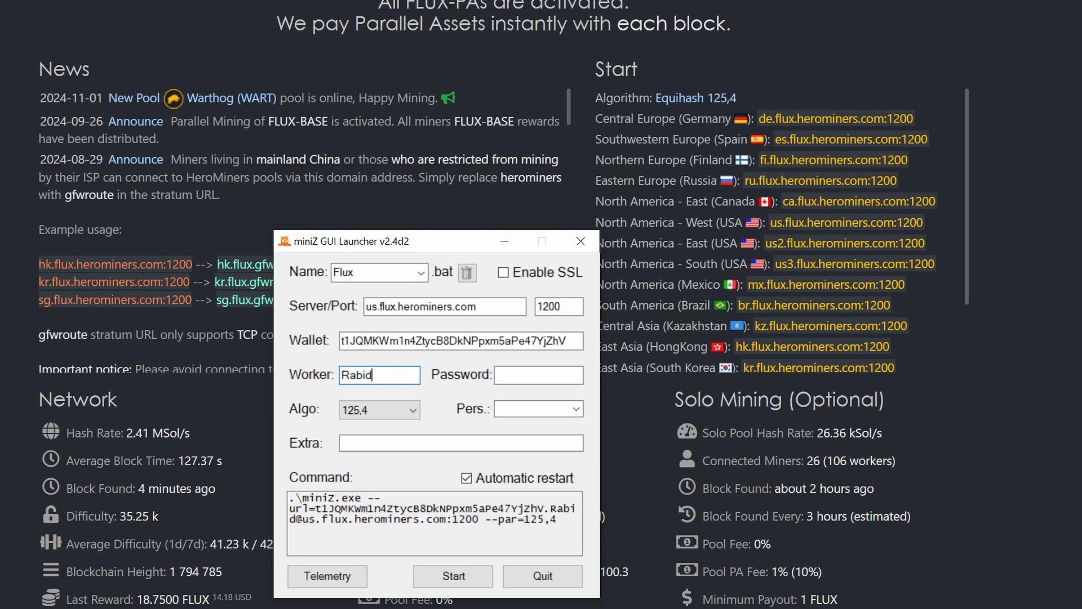
text(WS)
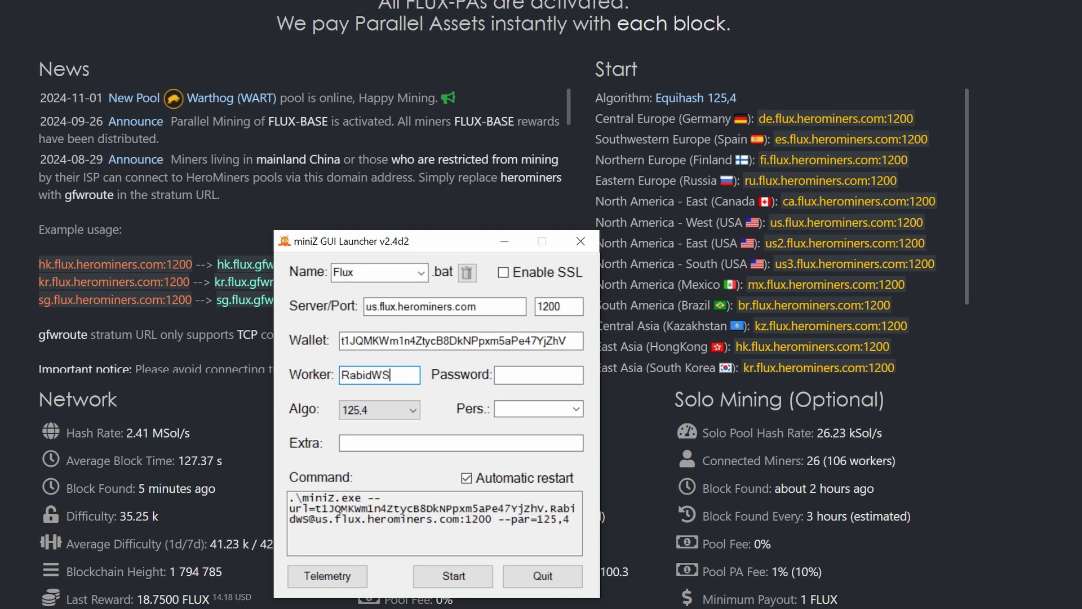
Set the algorithm to auto and start the miner
click(410, 413)
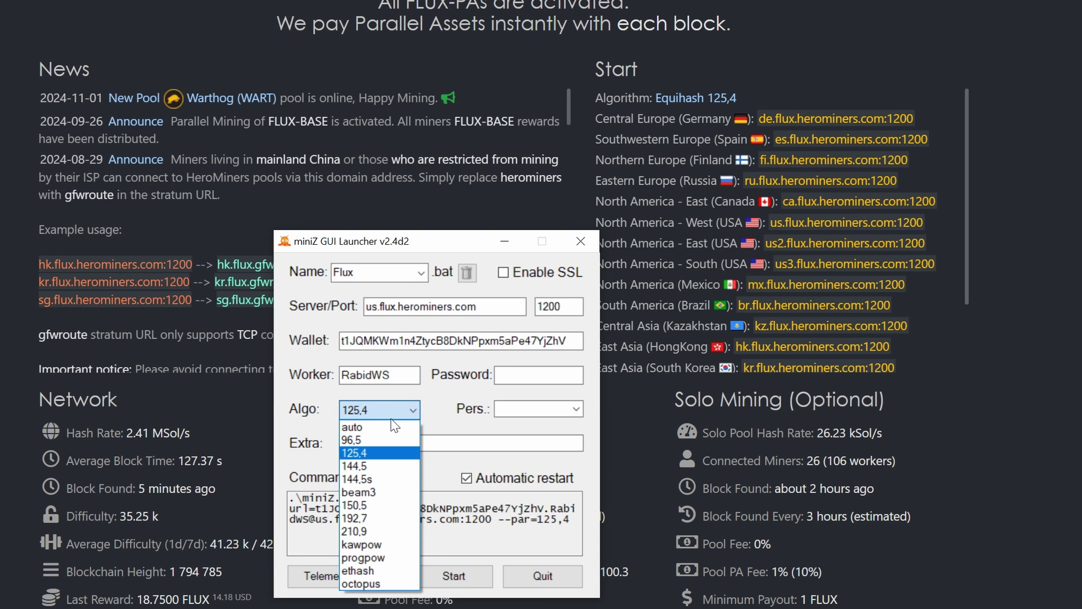
click(364, 427)
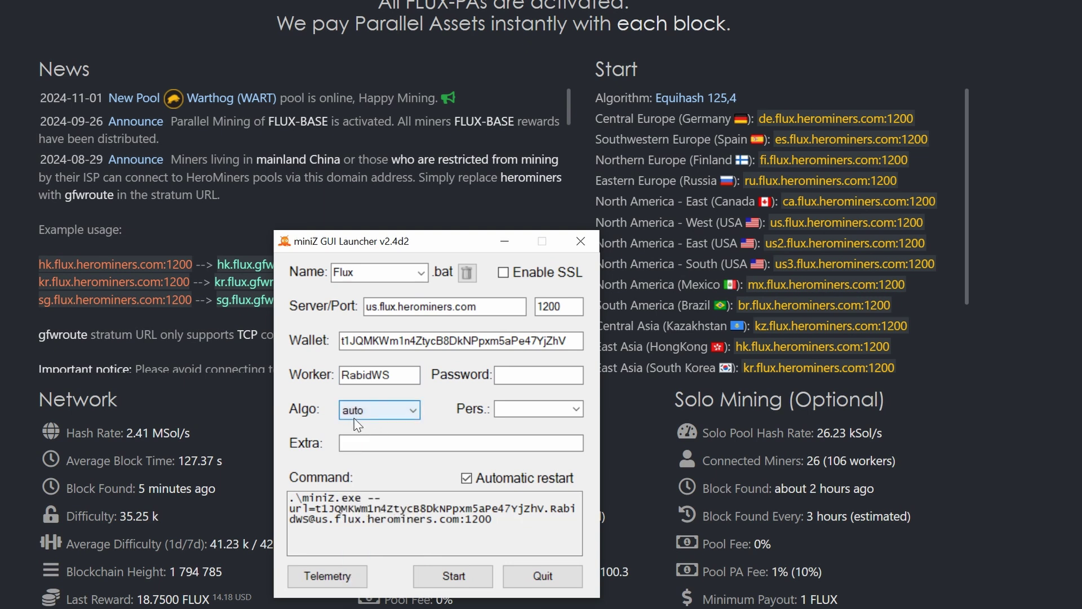
click(407, 411)
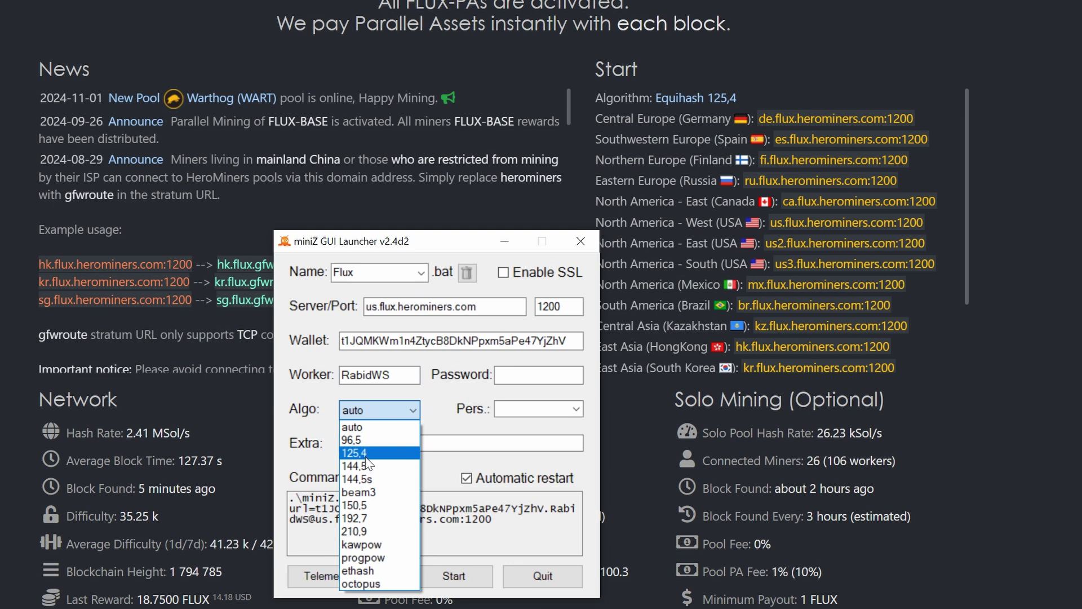
click(406, 413)
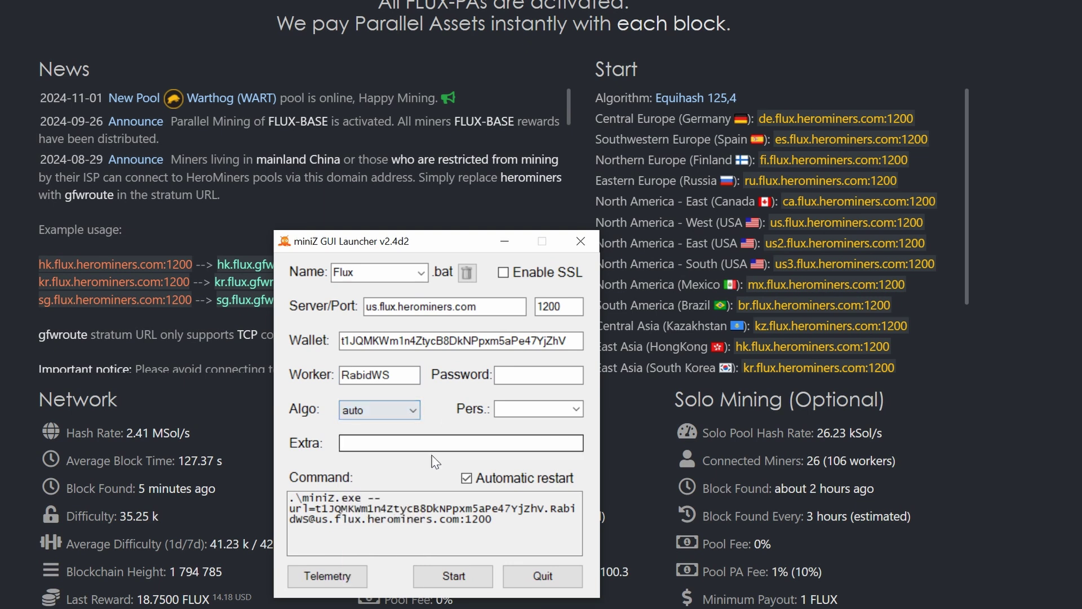
click(454, 576)
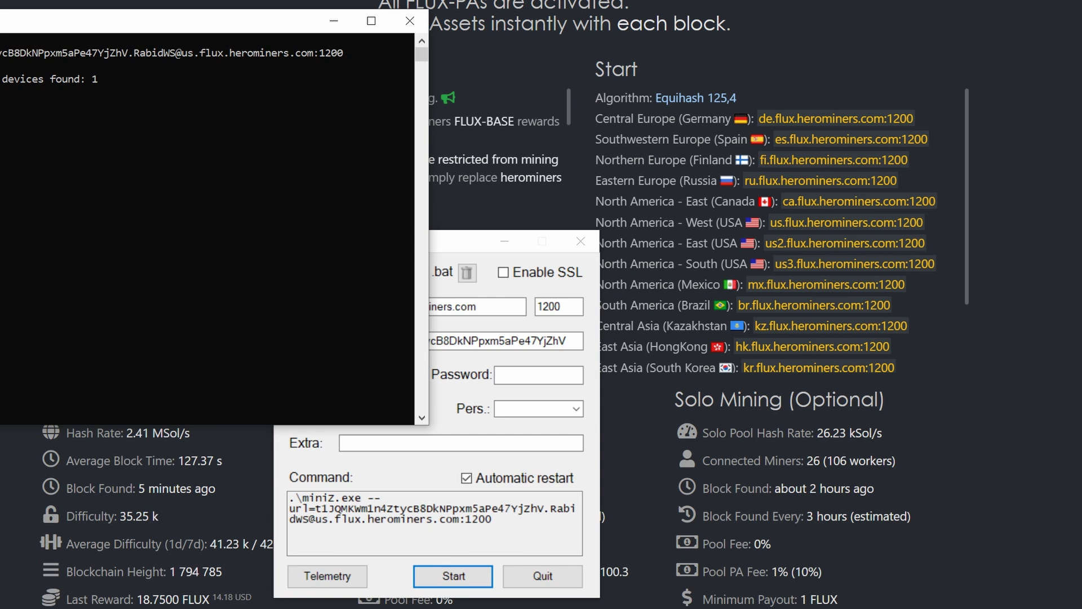
Close the miner console and review Flux.bat's looping miniZ command in Notepad
click(410, 21)
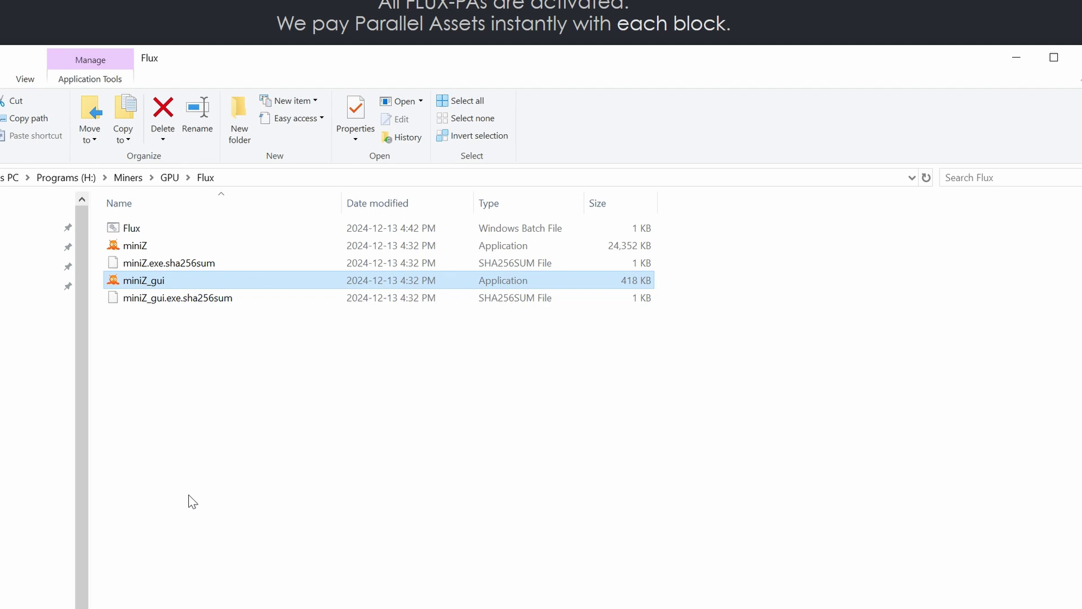
click(207, 369)
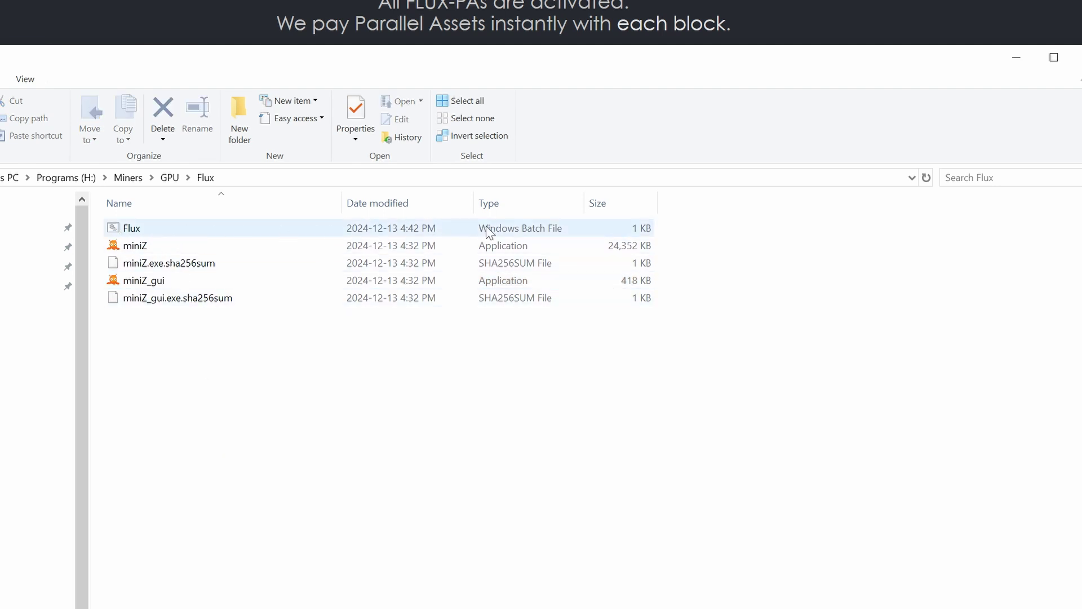
click(135, 232)
right_click(136, 231)
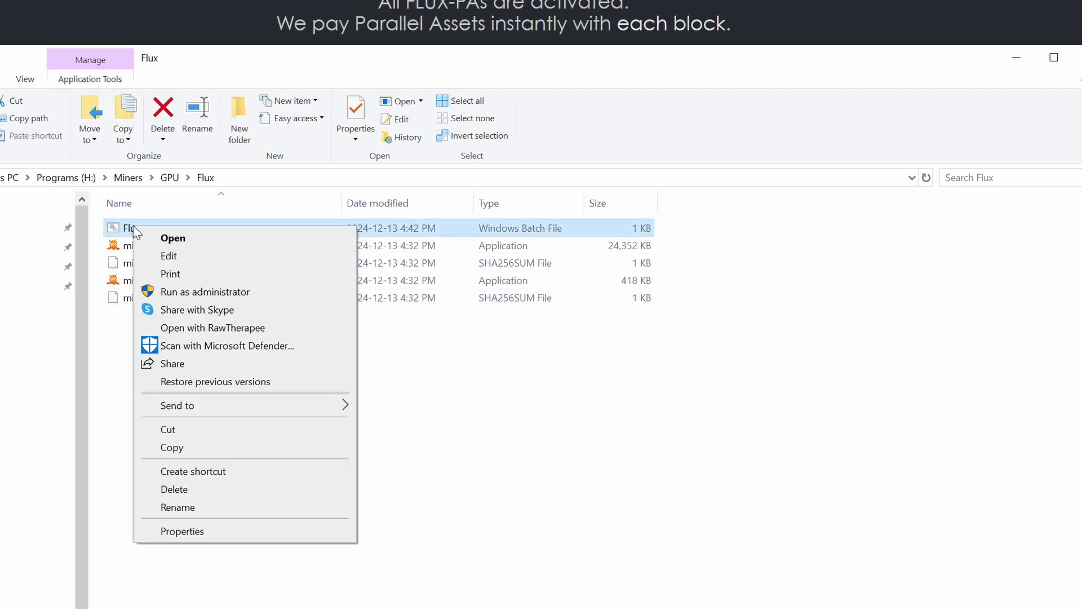
click(167, 255)
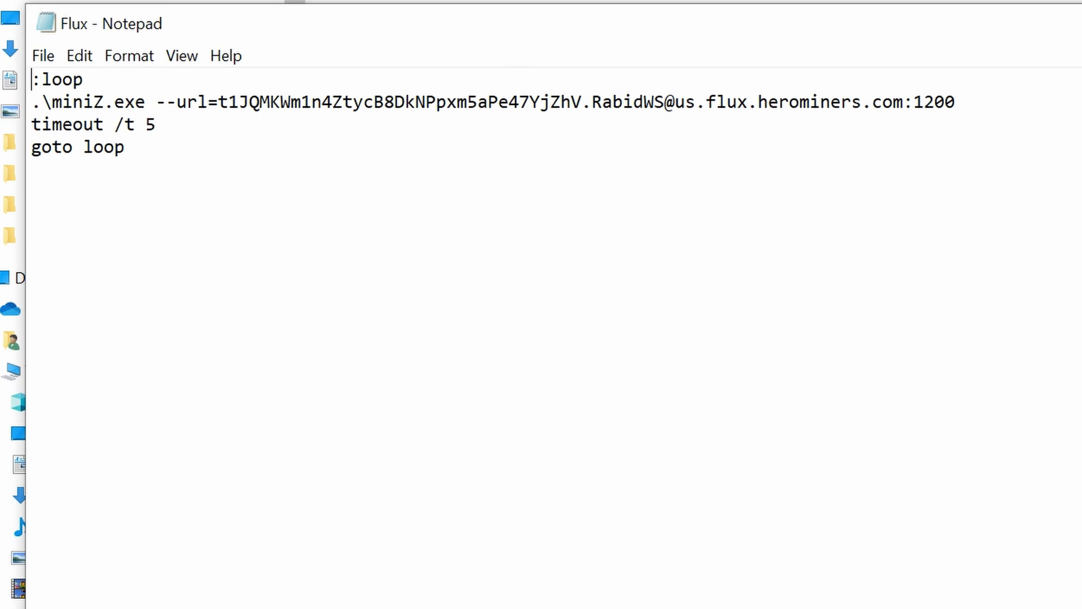
key(alt+F4)
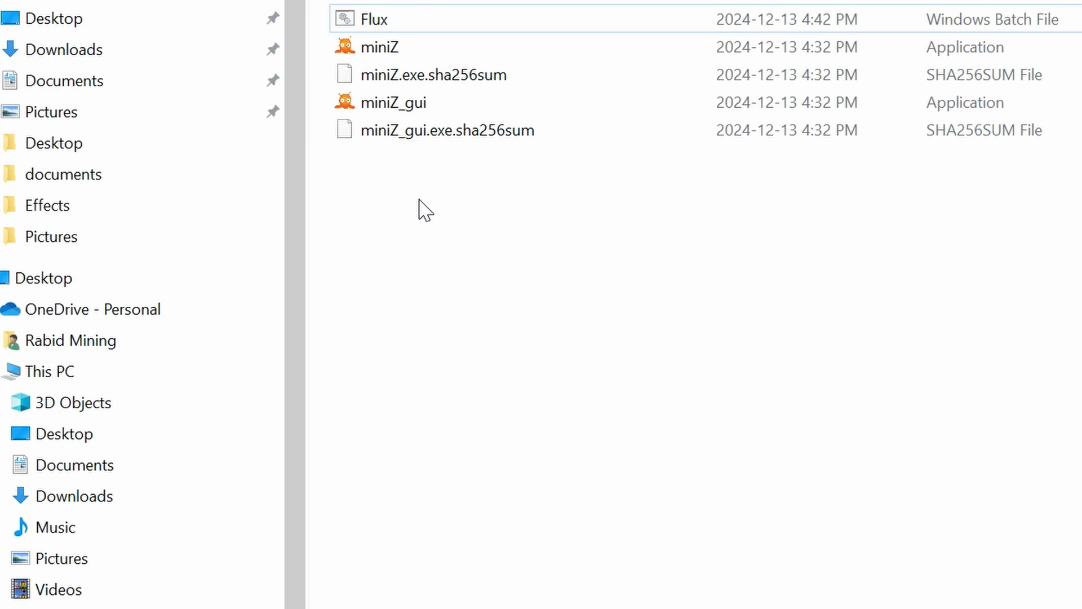
Run Flux.bat to start mining
double_click(373, 20)
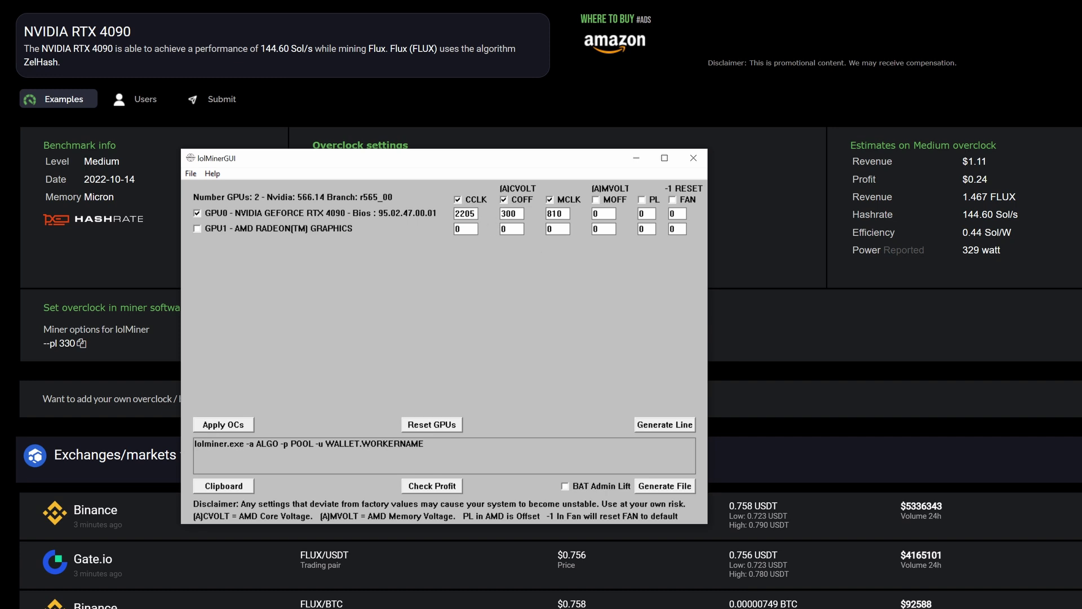
Apply a 5001 memory clock to the RTX 4090 (GPU0) in lolMinerGUI
click(550, 199)
key(Tab)
click(549, 199)
text(500)
text(1)
click(229, 428)
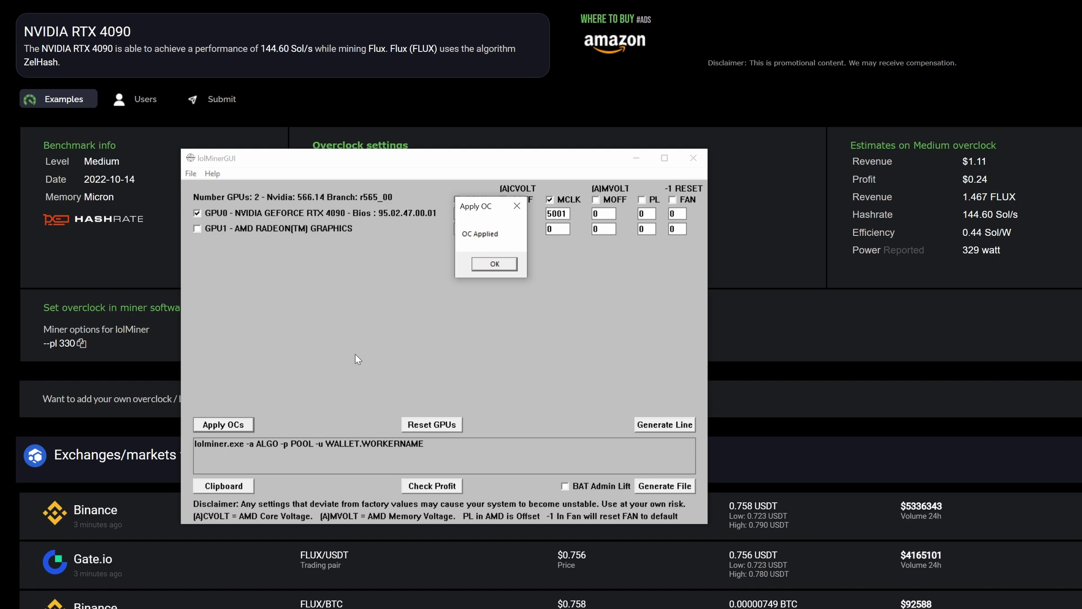
click(494, 265)
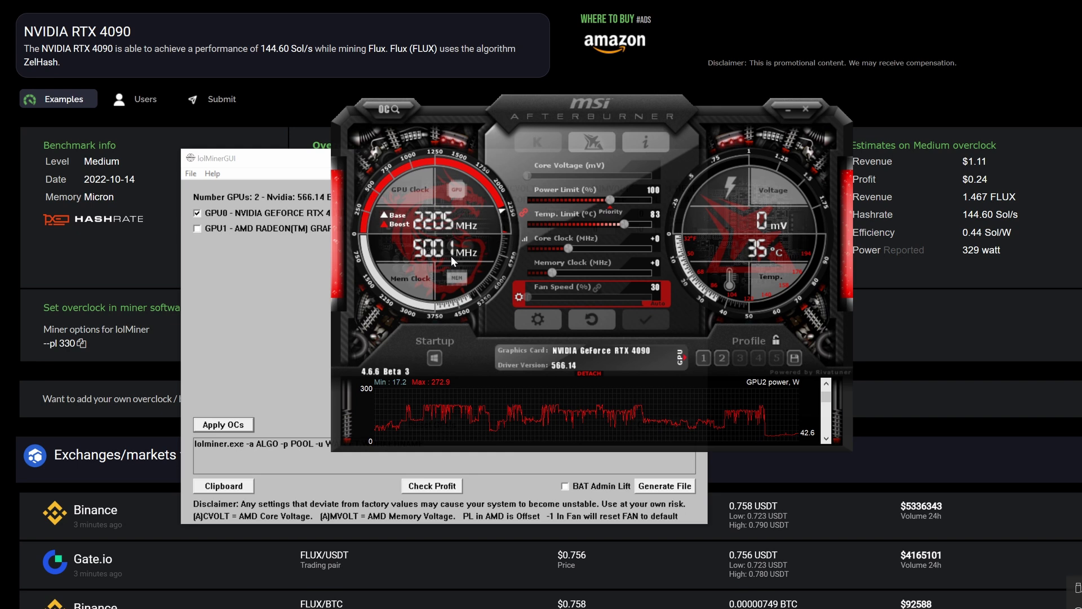
Close Afterburner, minimize lolMinerGUI and run Flux.bat again from the Flux folder
click(788, 108)
click(637, 158)
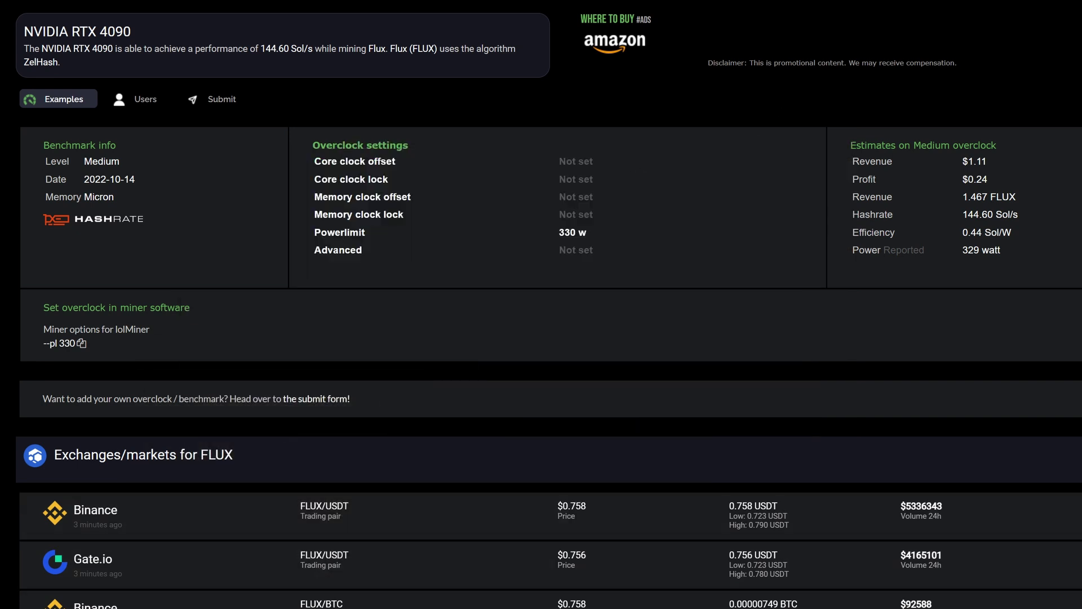
click(28, 592)
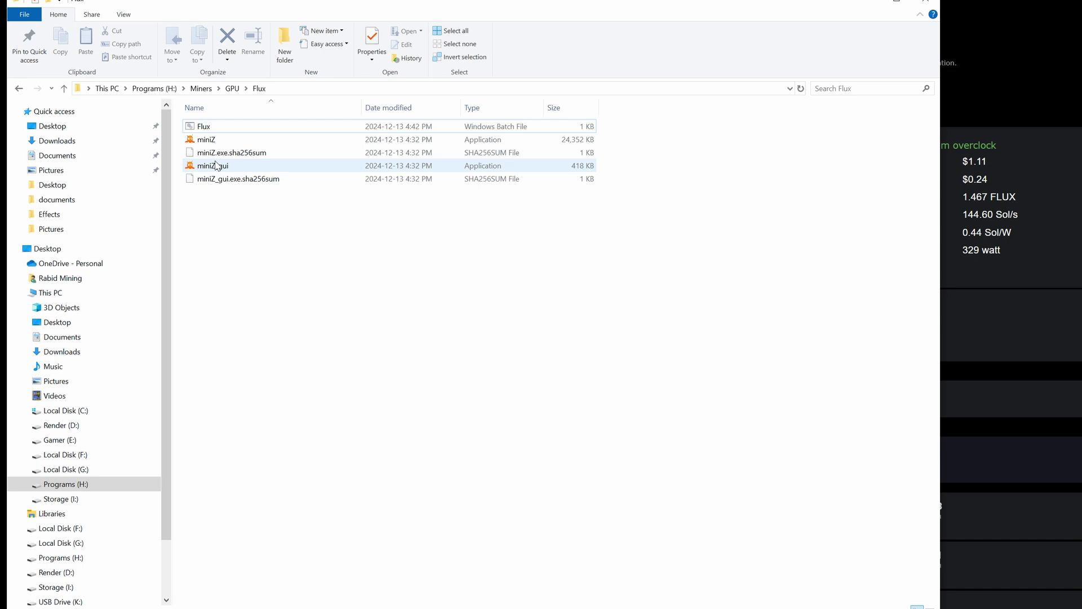
double_click(204, 127)
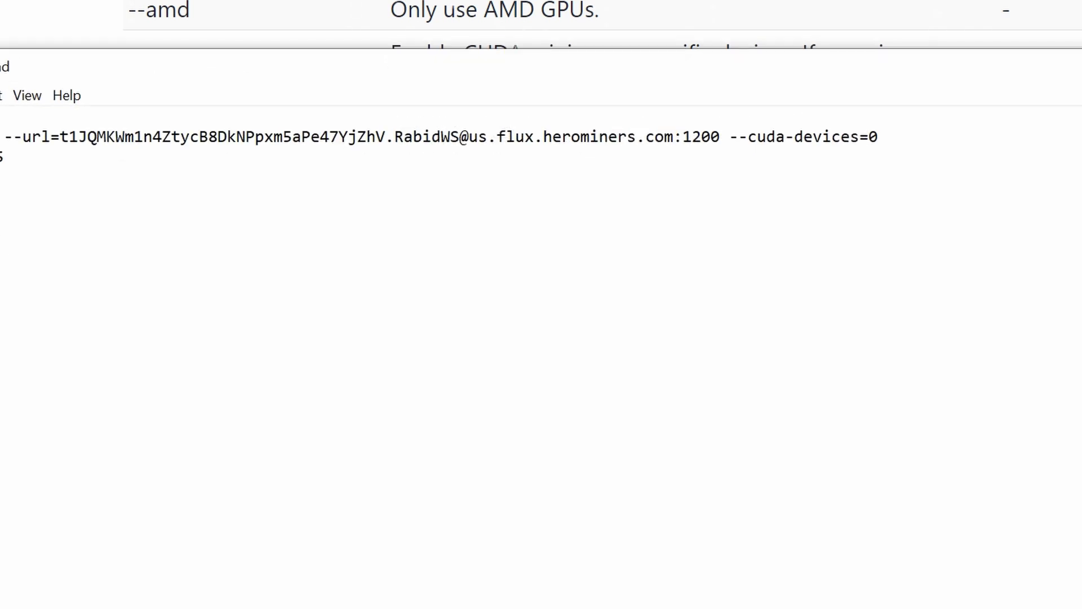
Limit the miniZ command to the RTX 4090 with --cuda-devices=0 and save the file
key(BackSpace)
key(BackSpace)
key(BackSpace)
key(BackSpace)
key(BackSpace)
key(BackSpace)
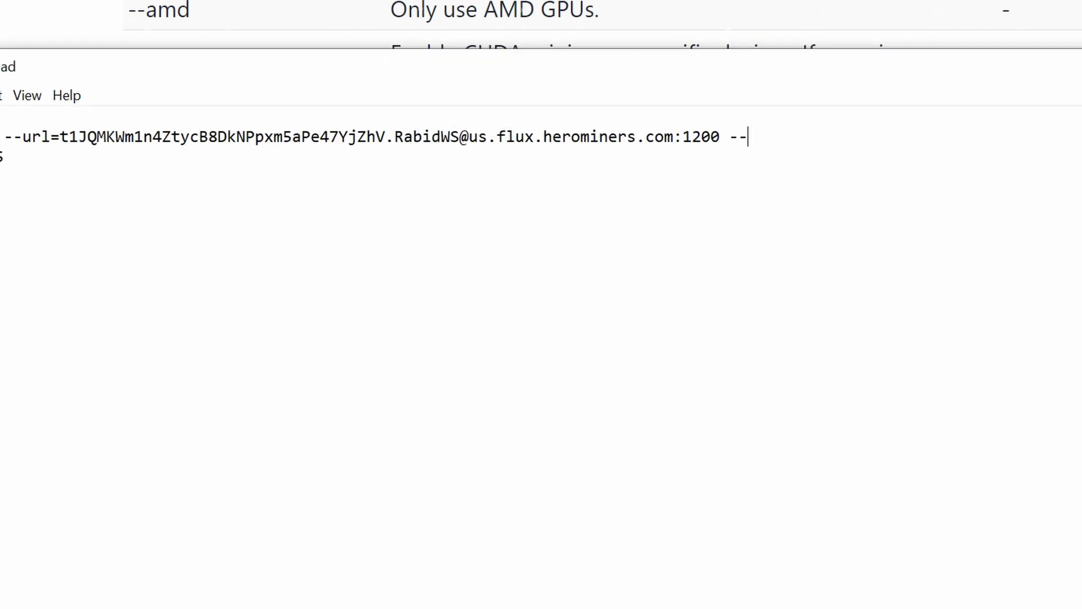
key(BackSpace)
key(BackSpace)
text(--cuda-devices=0)
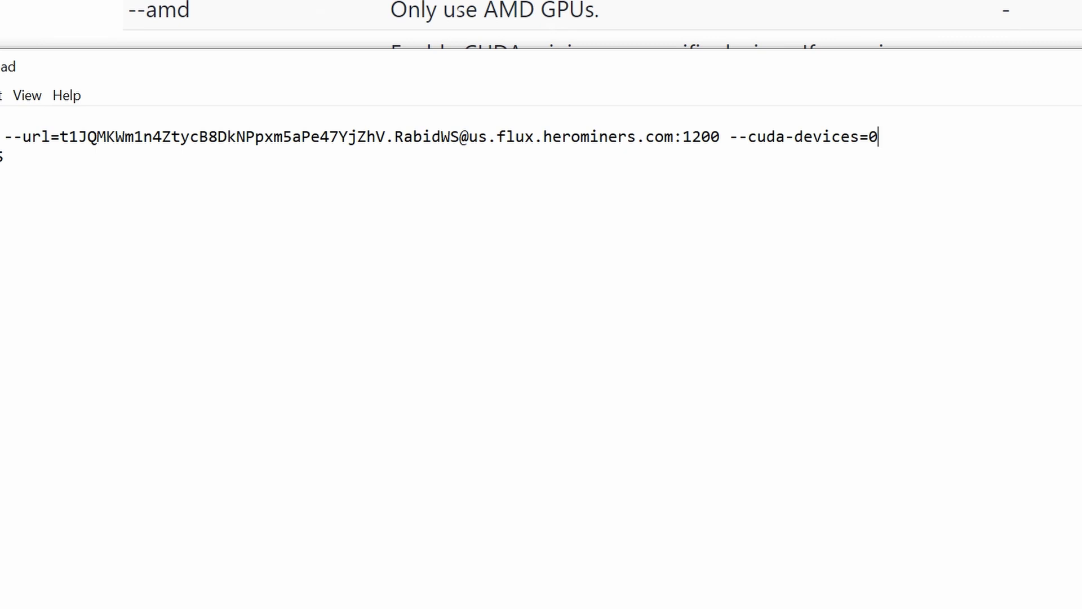
key(alt+f)
key(Down)
key(Down)
key(Down)
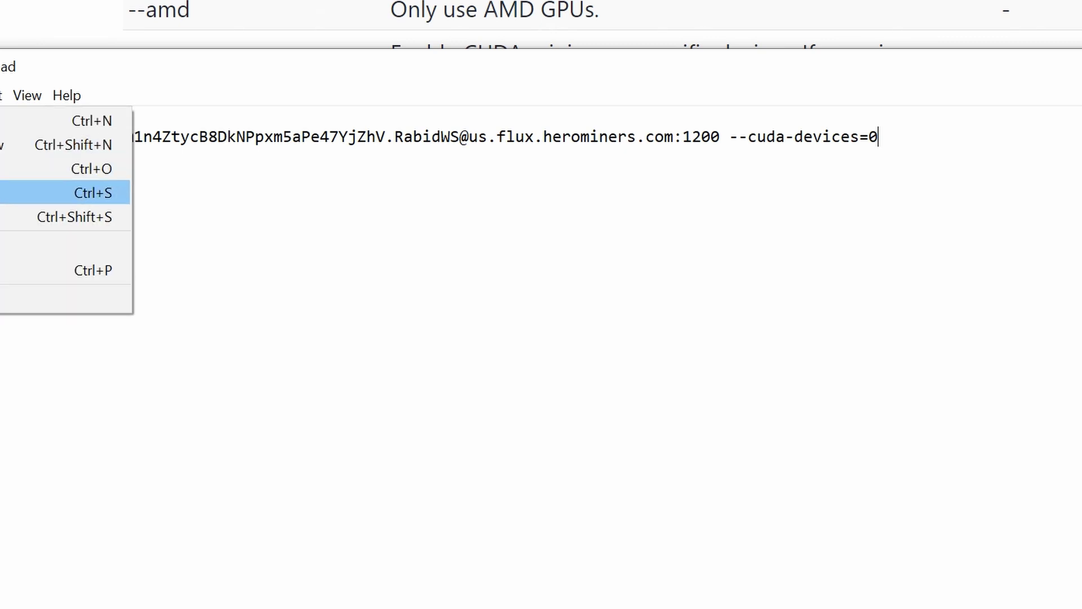
key(Return)
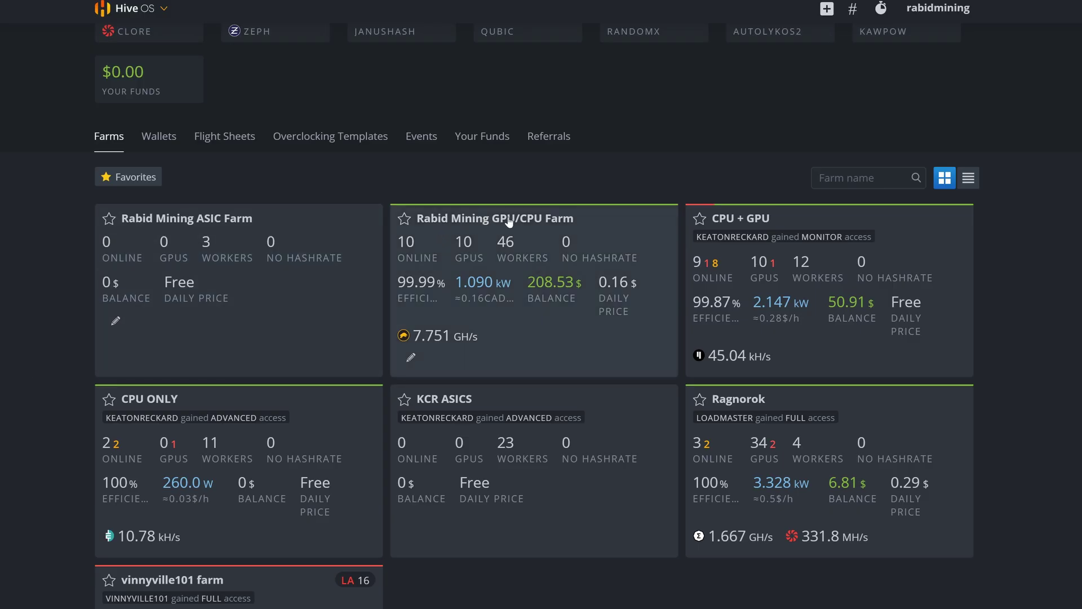
Start a new flight sheet in the Rabid Mining GPU/CPU Farm with FLUX as its coin
click(434, 222)
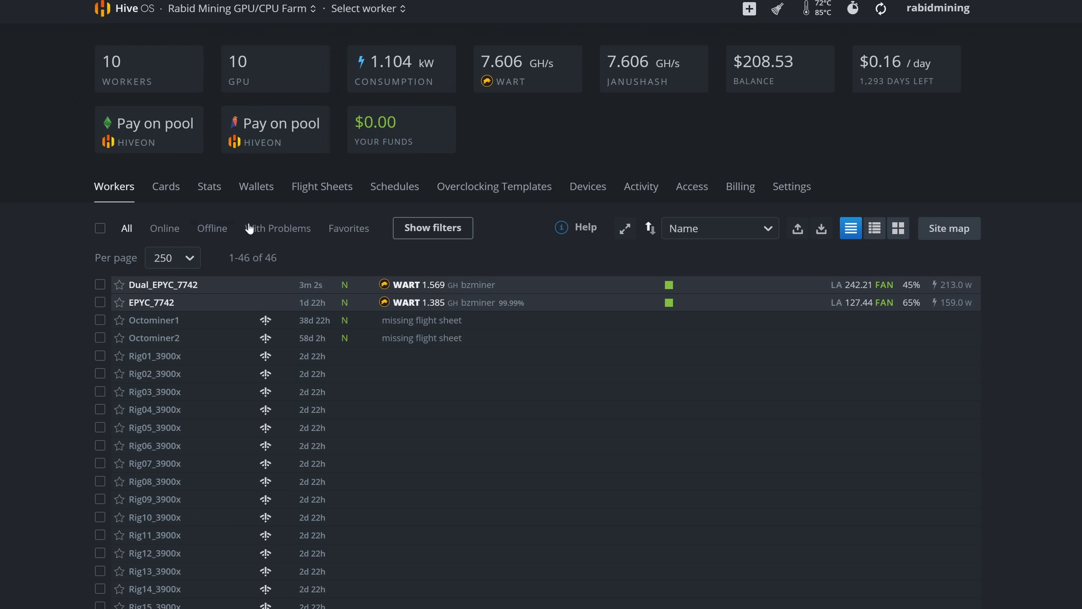
click(321, 188)
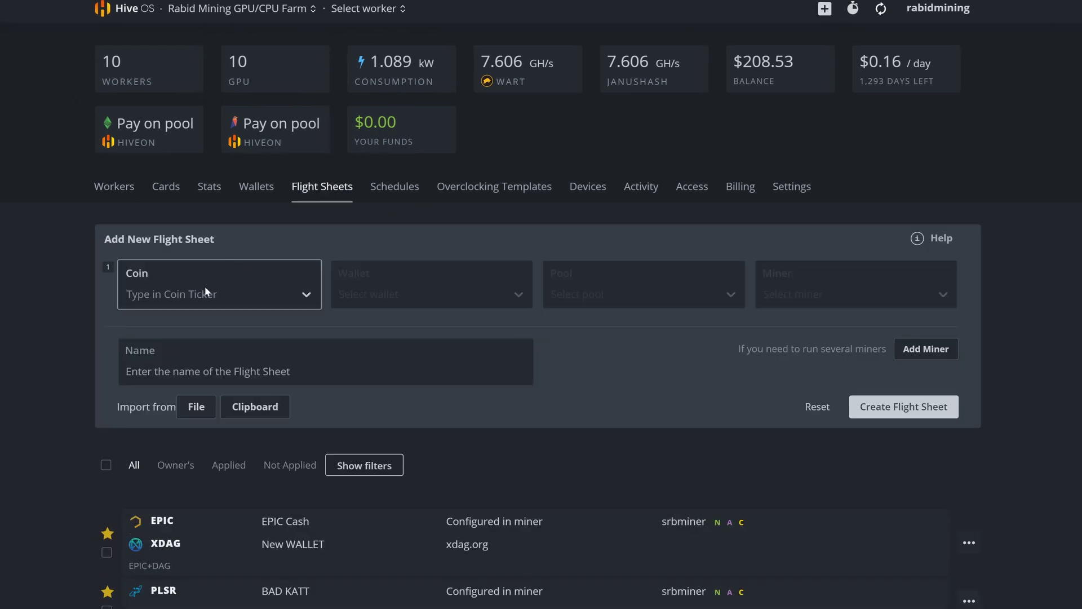
click(192, 297)
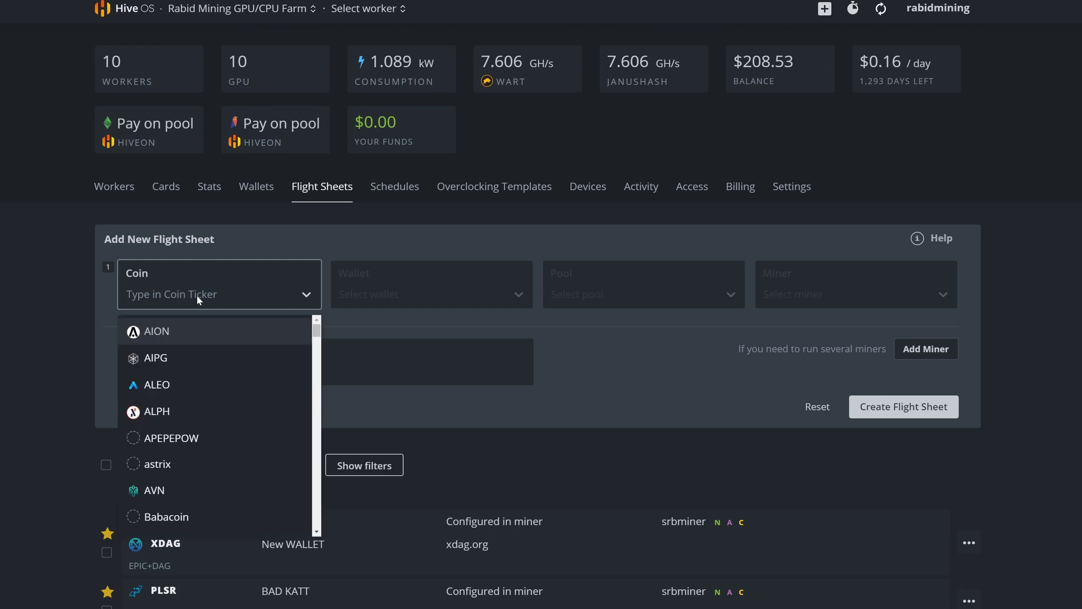
text(flux)
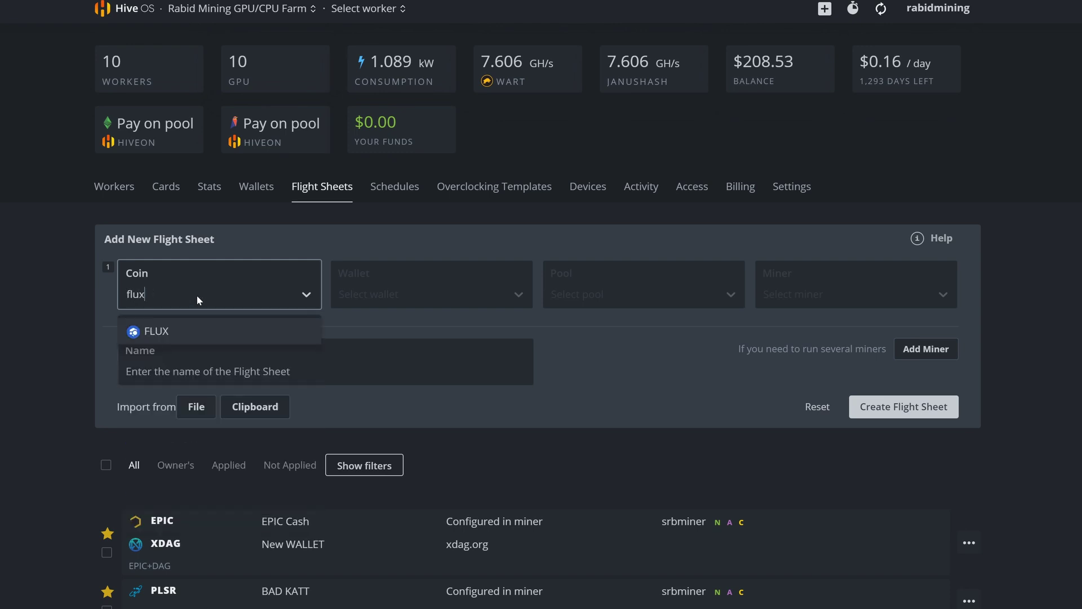
click(162, 332)
click(378, 294)
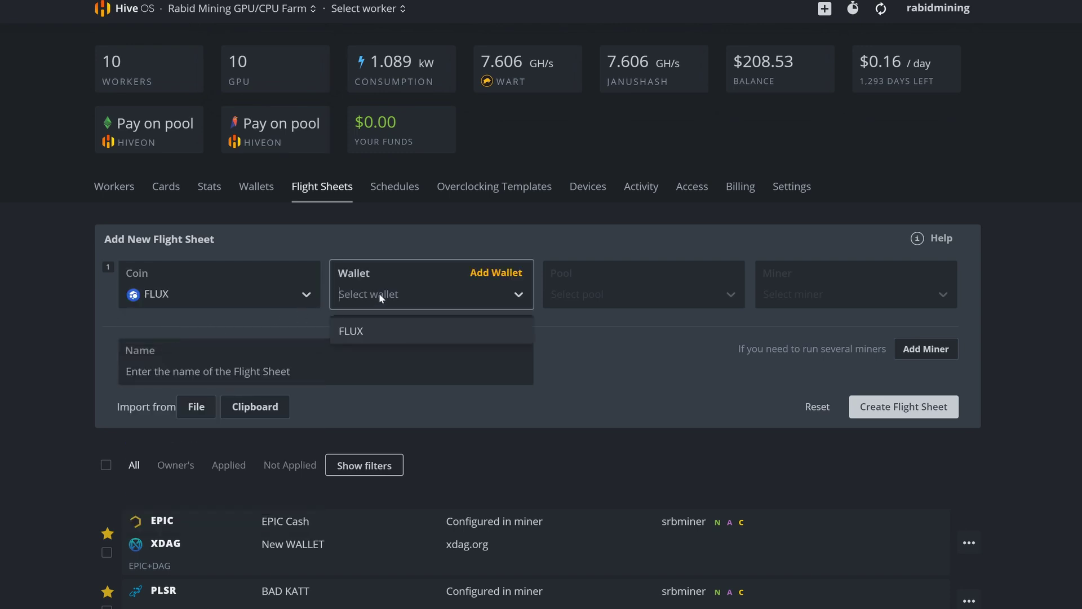
click(379, 293)
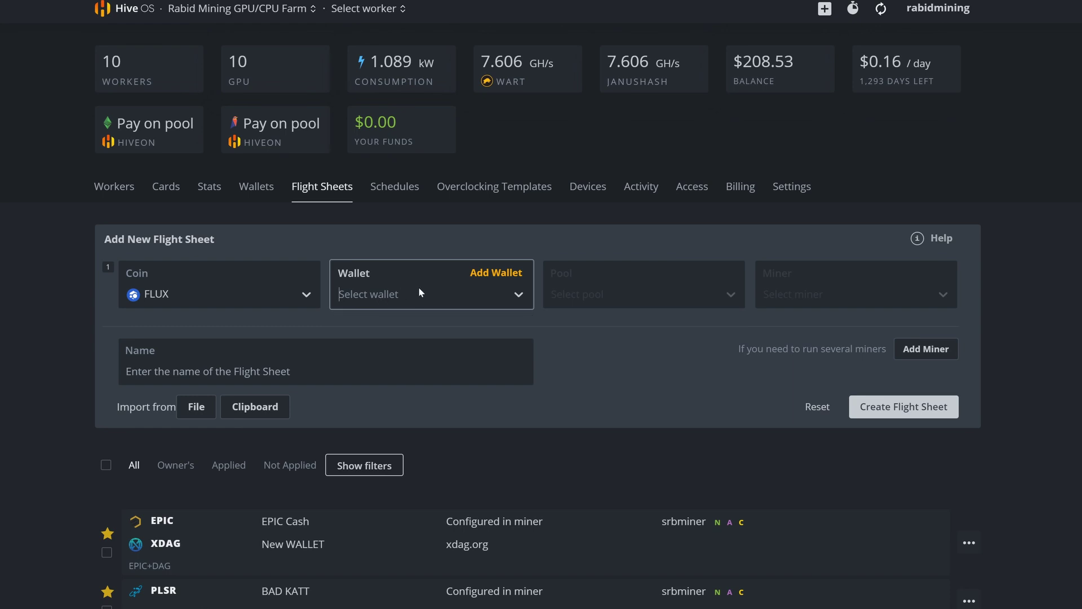
Start a new FLUX wallet and paste in the Zelcore Flux mining receive address
click(491, 275)
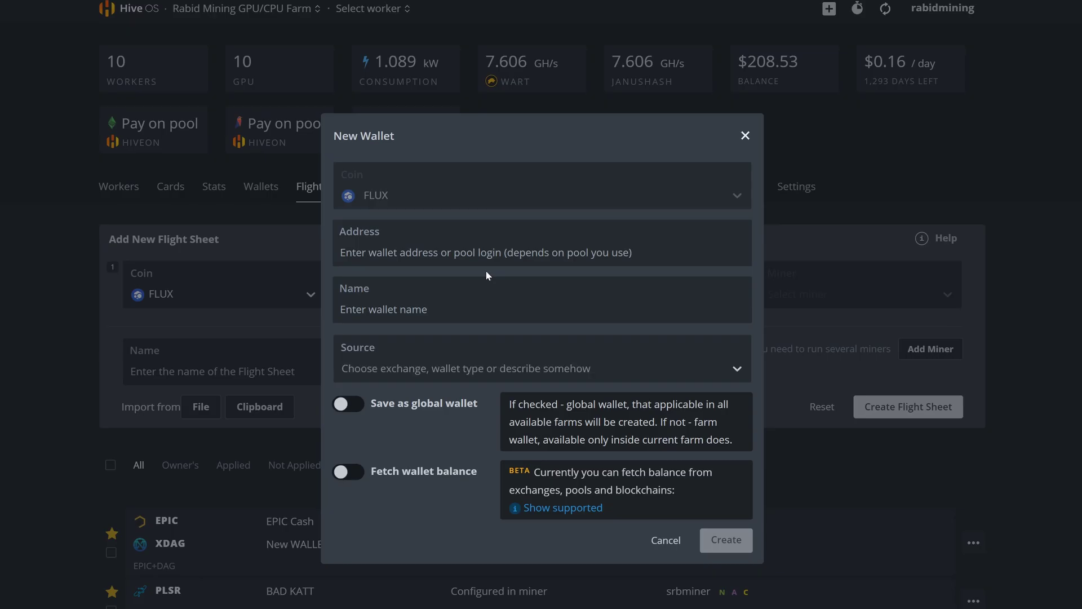
click(389, 250)
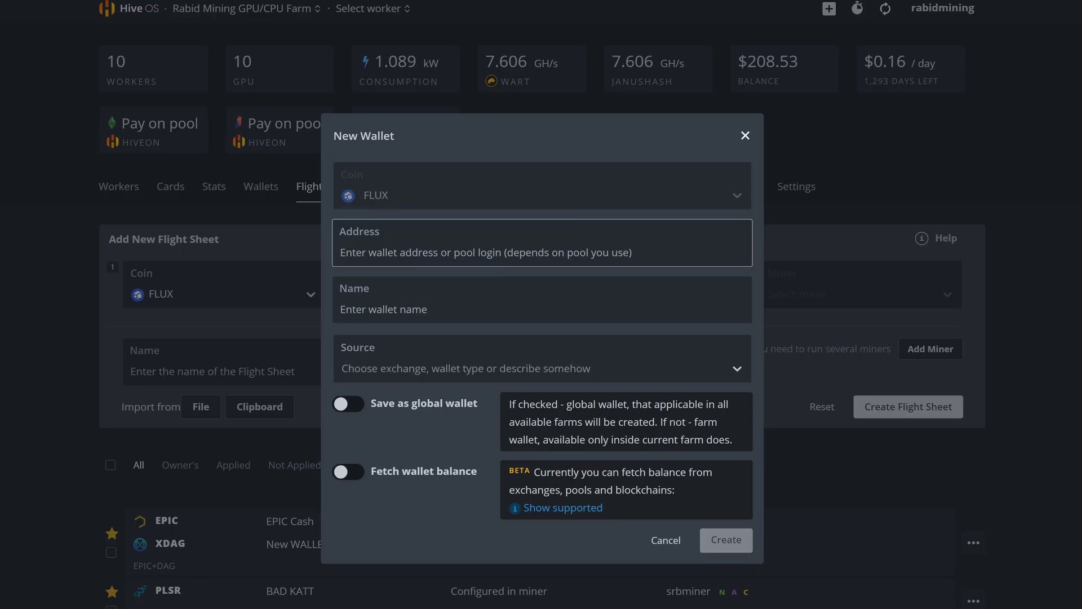
click(229, 467)
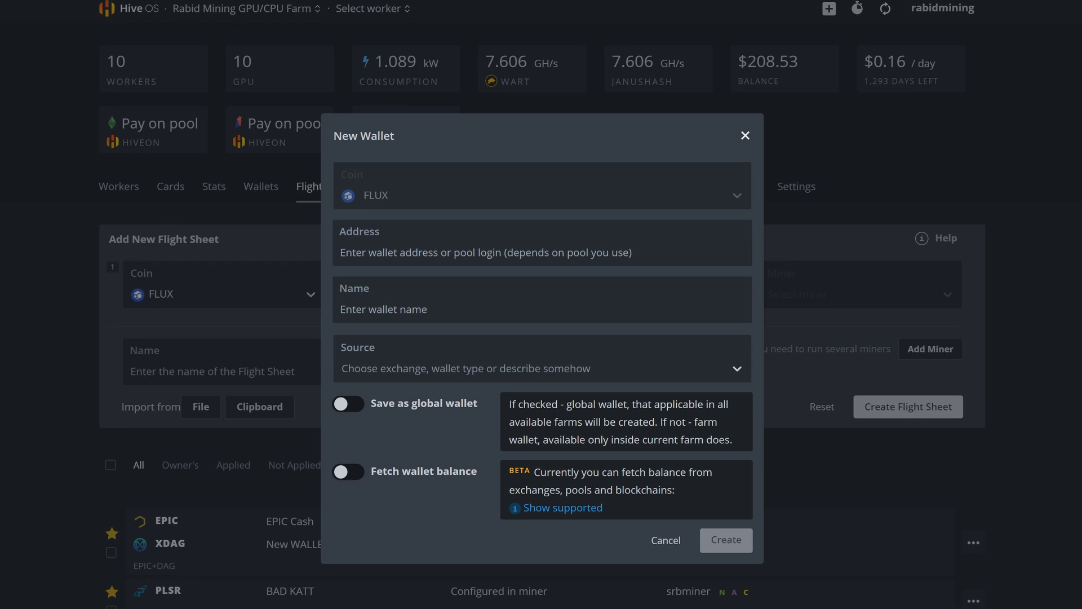
key(alt+Tab)
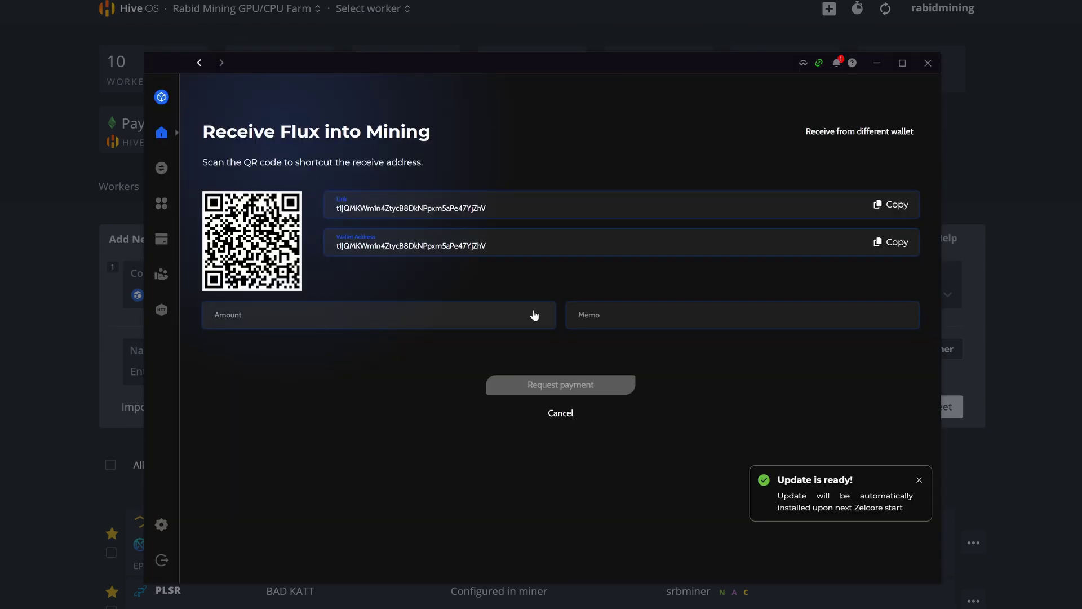
click(902, 242)
key(alt+Tab)
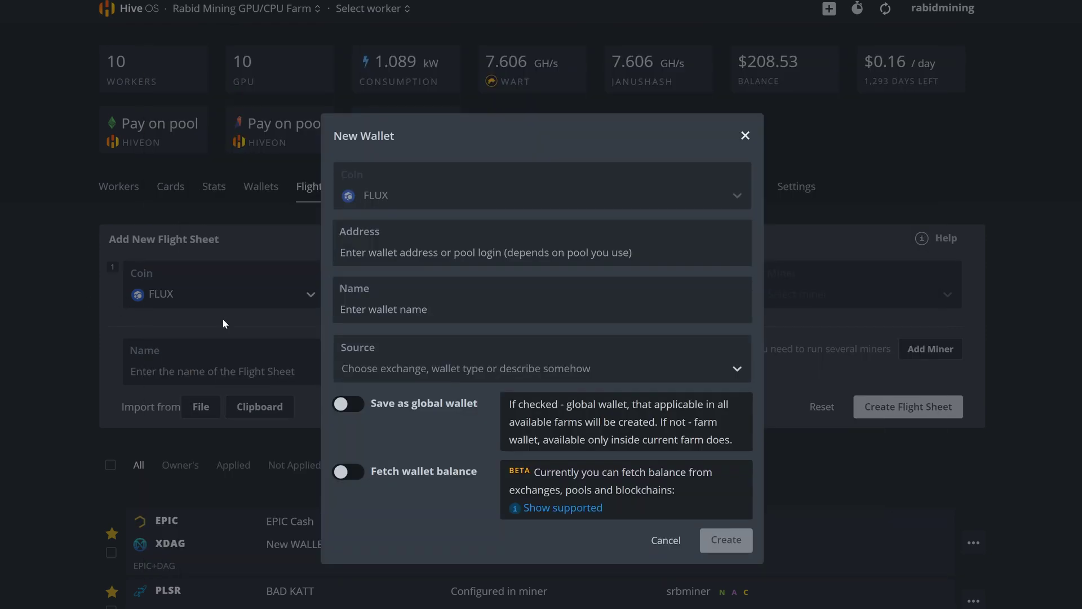
click(395, 253)
key(ctrl+v)
Name the wallet 'Flux Zelcore Miningtab', fixing the mistyped capital B
key(Tab)
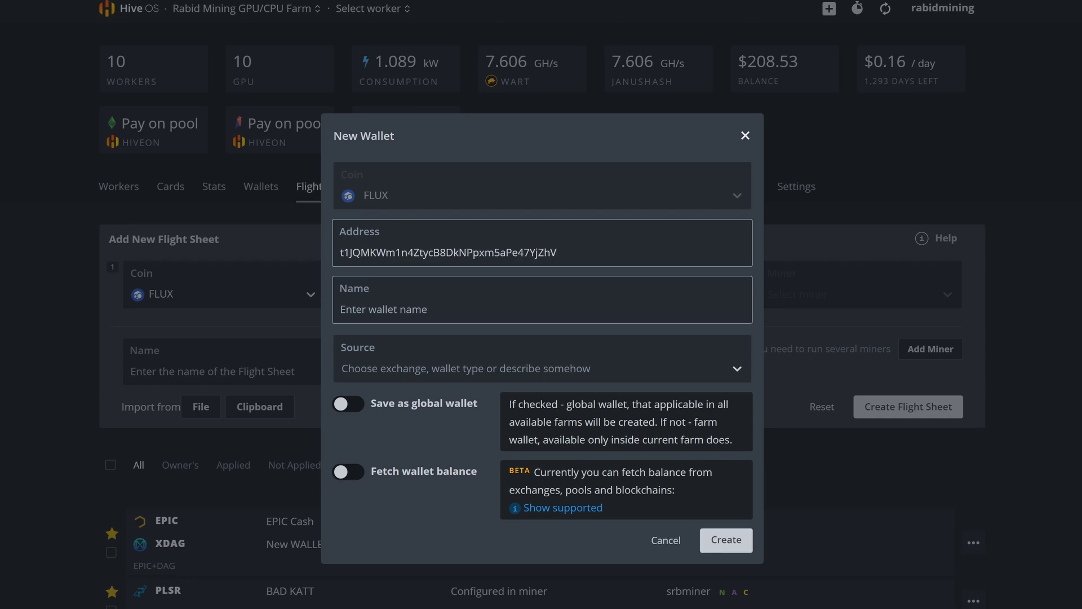
text(Flu)
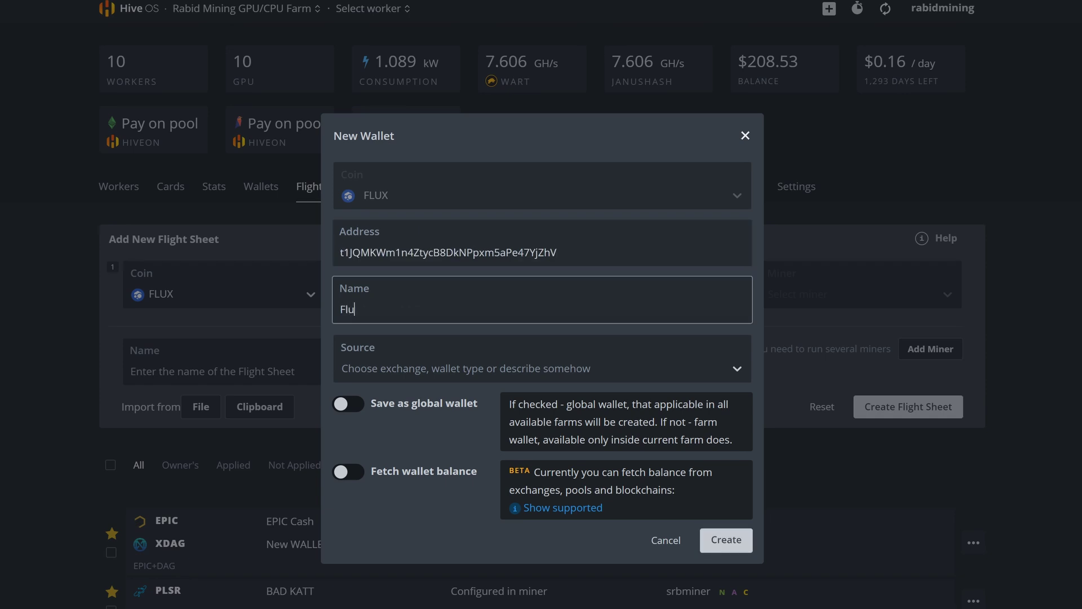
text(x Zelcore )
text(MiningtaB)
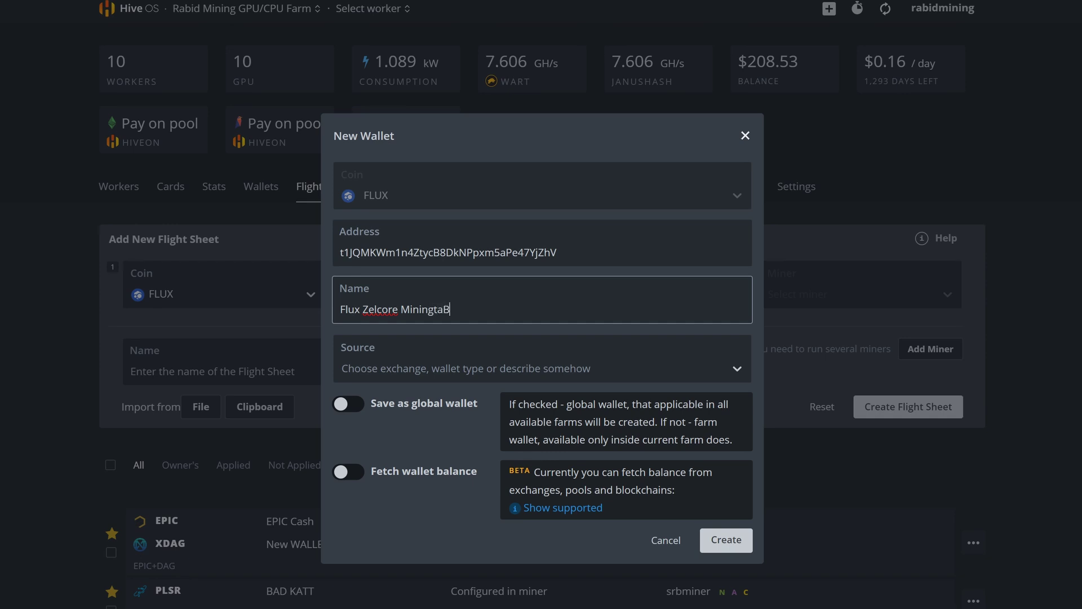
key(BackSpace)
text(b)
Create the Flux Zelcore Miningtab wallet, select it, and scroll the pool list to herominers
click(721, 541)
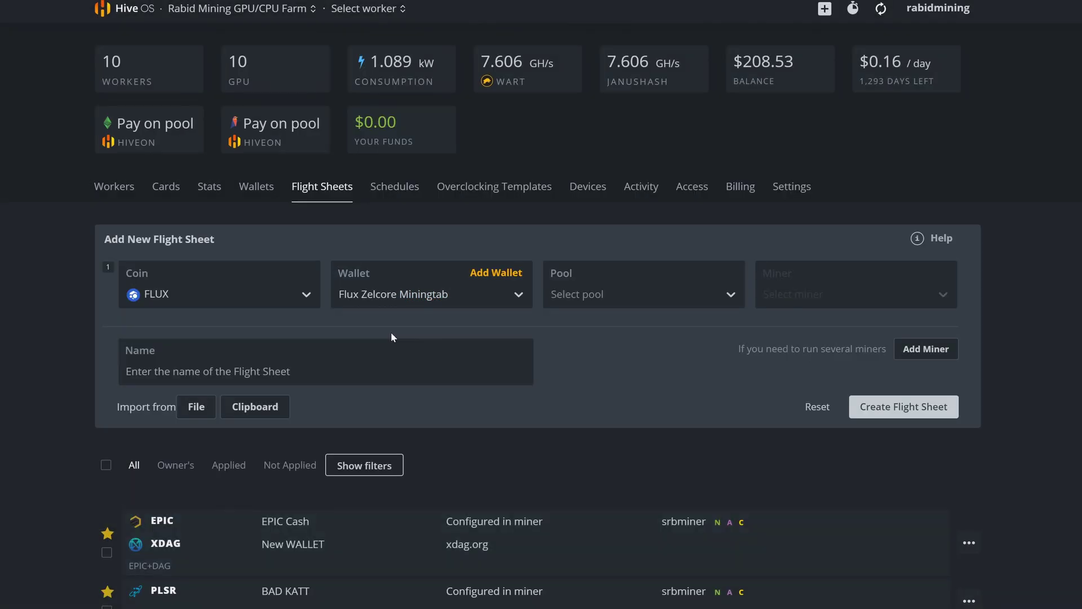
click(398, 295)
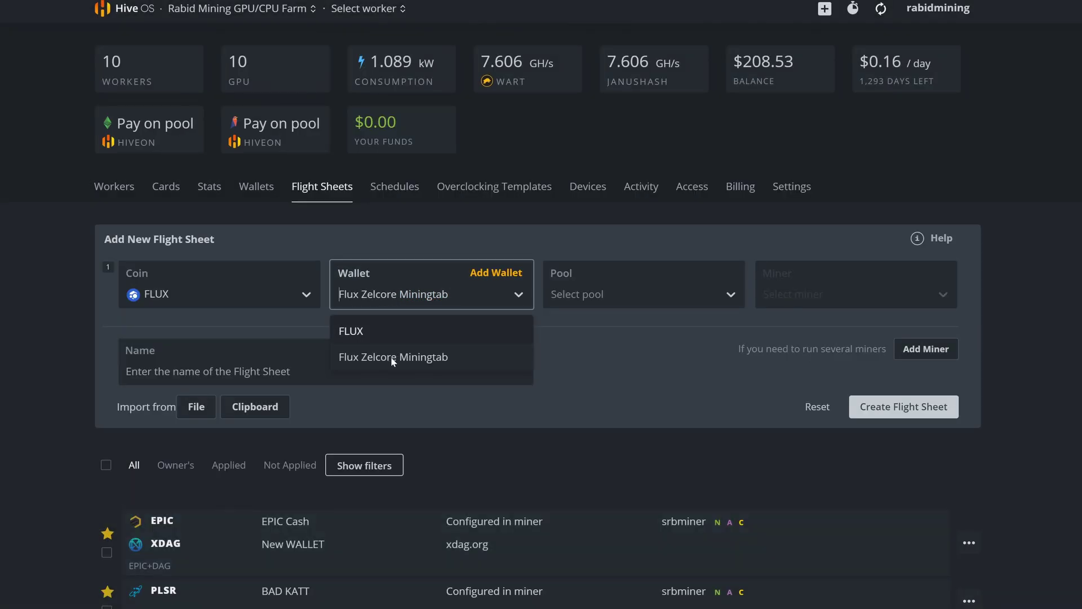
click(370, 357)
click(592, 296)
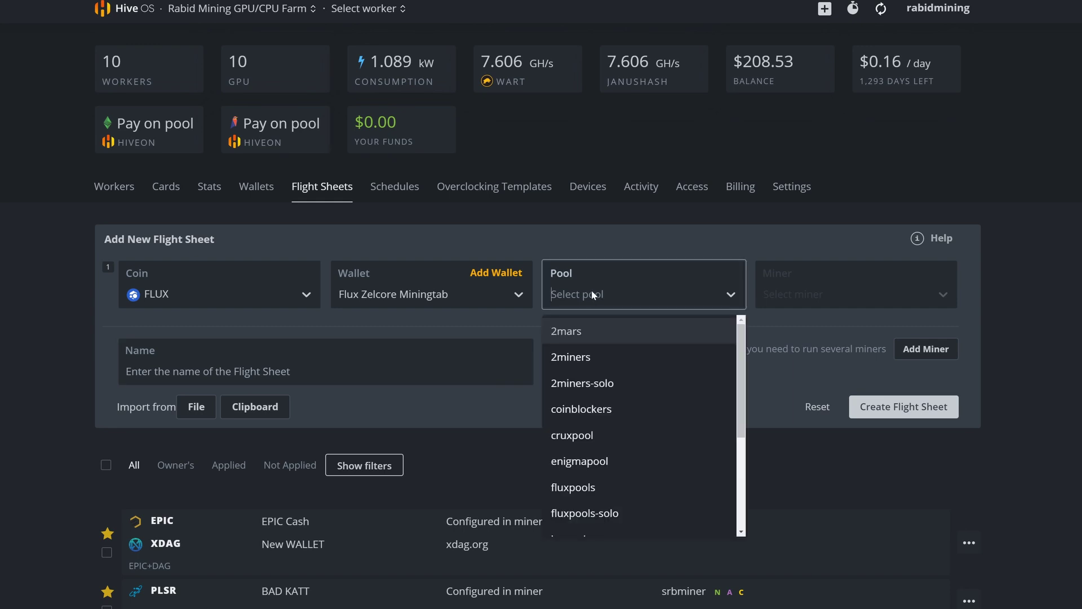
scroll(618, 373, down, 1)
scroll(618, 374, down, 2)
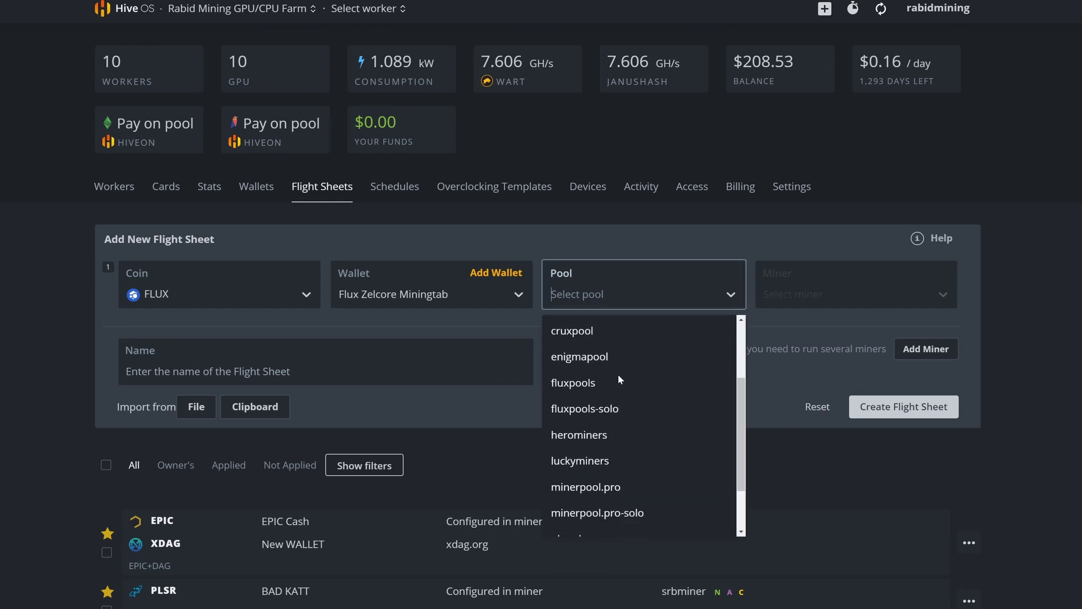
Set herominers as the pool with the USA (West) server us.flux.herominers.com:1200
click(588, 431)
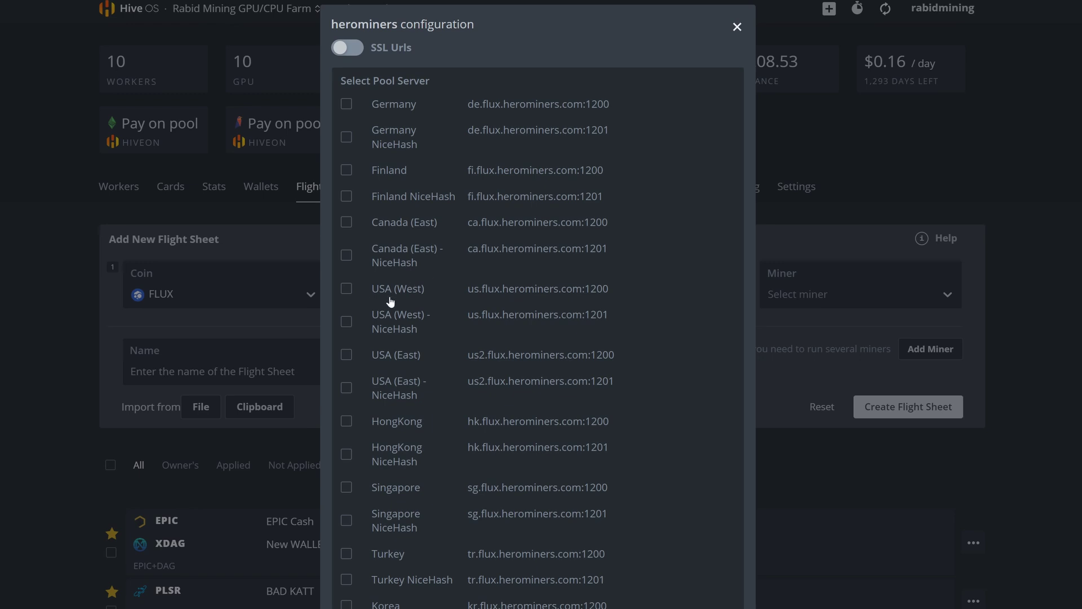
click(347, 288)
scroll(705, 464, down, 5)
scroll(705, 464, down, 4)
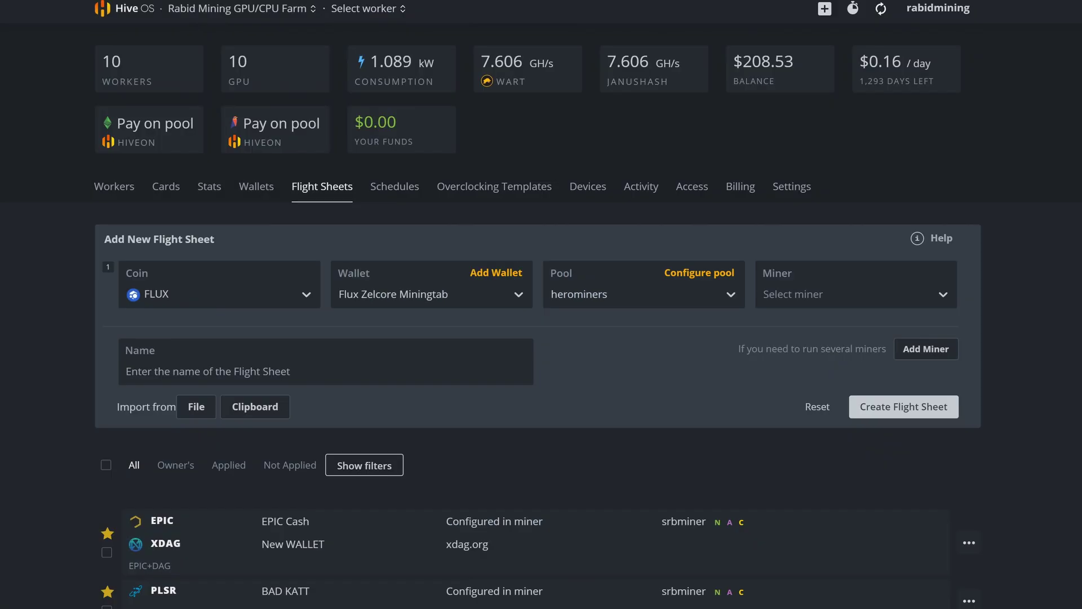
Select miniZ as the miner, name the sheet 'Flux herominers', and open miniZ's config
click(803, 296)
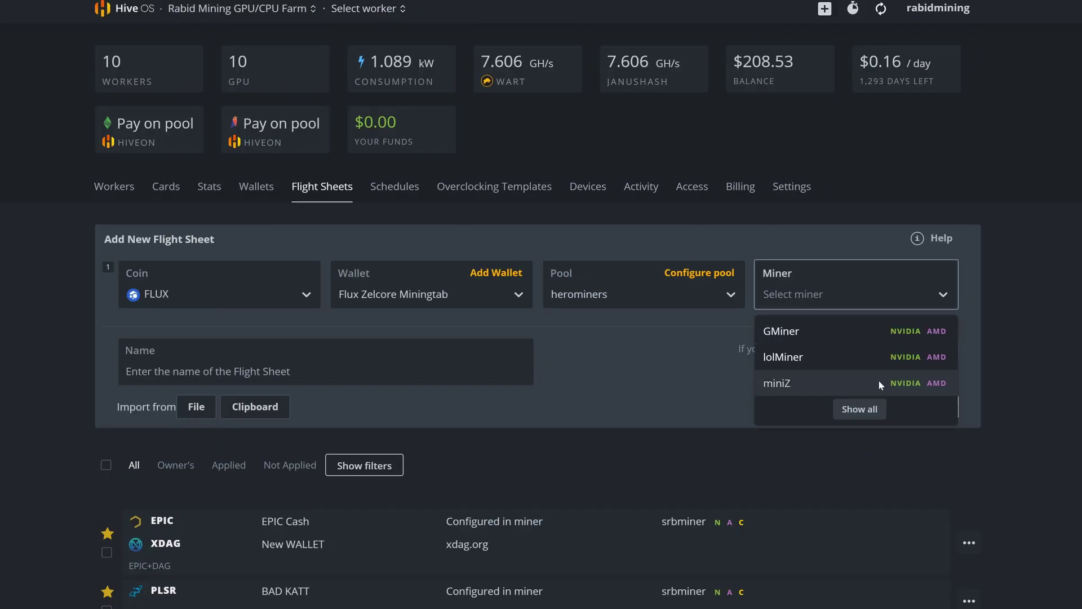
click(791, 381)
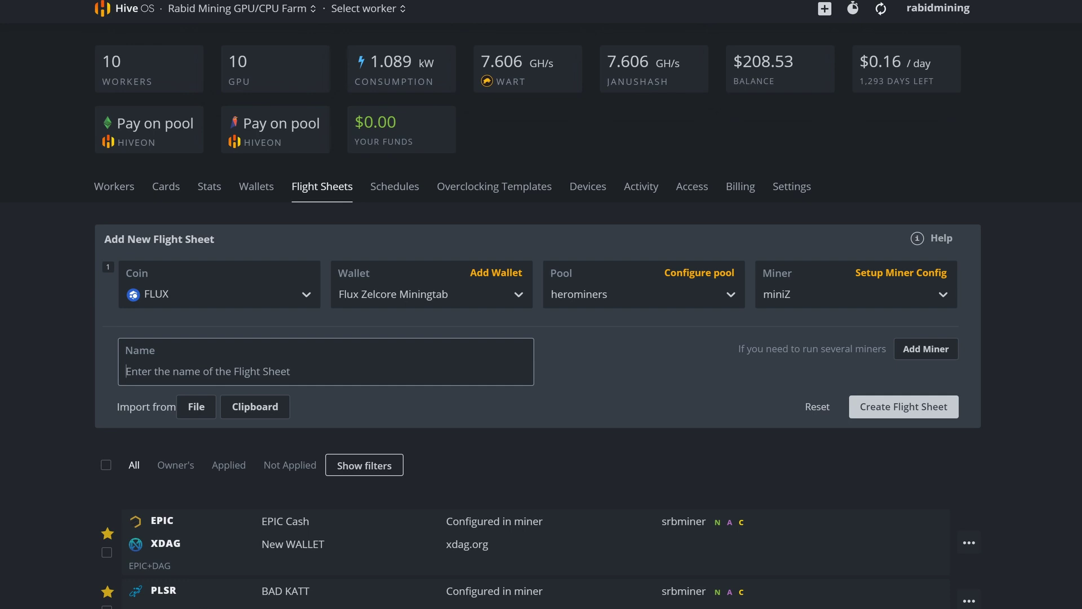
text(F)
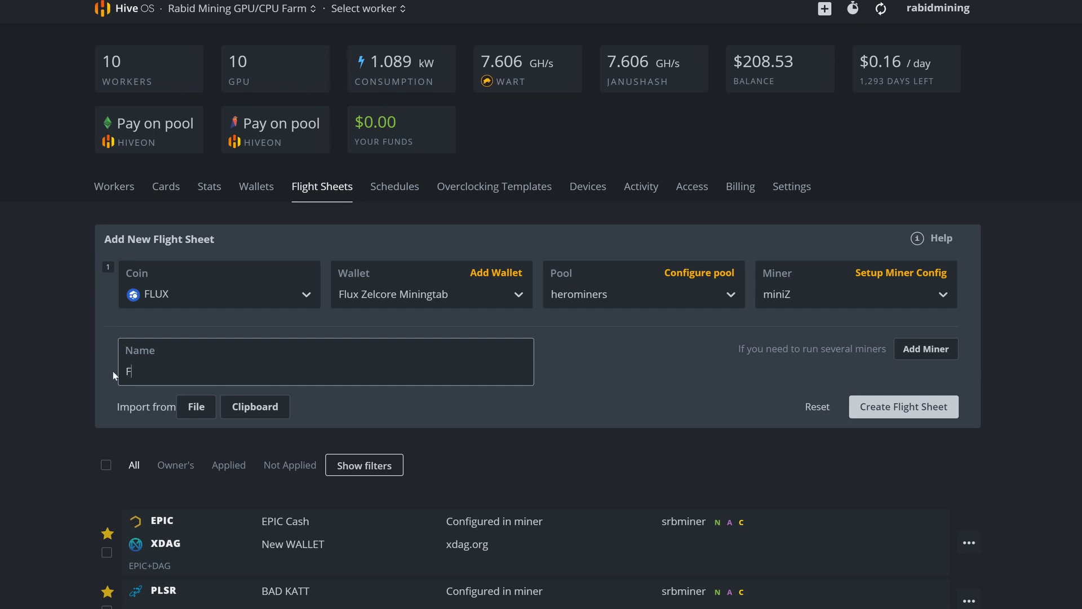
text(lux hero)
text(miners)
click(875, 274)
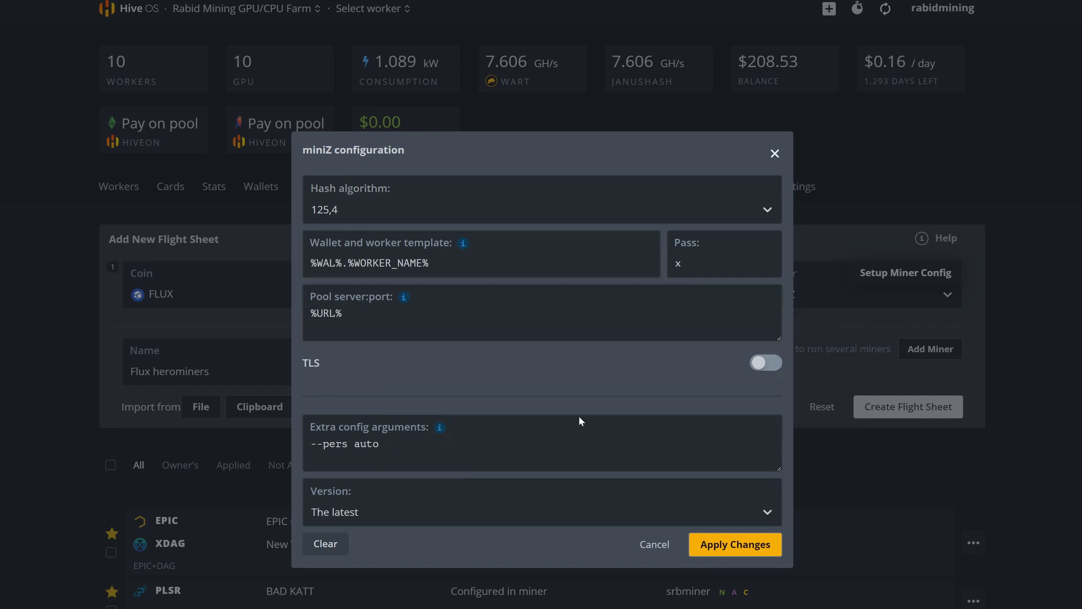
Confirm the miniZ config and create the Flux herominers flight sheet
click(661, 546)
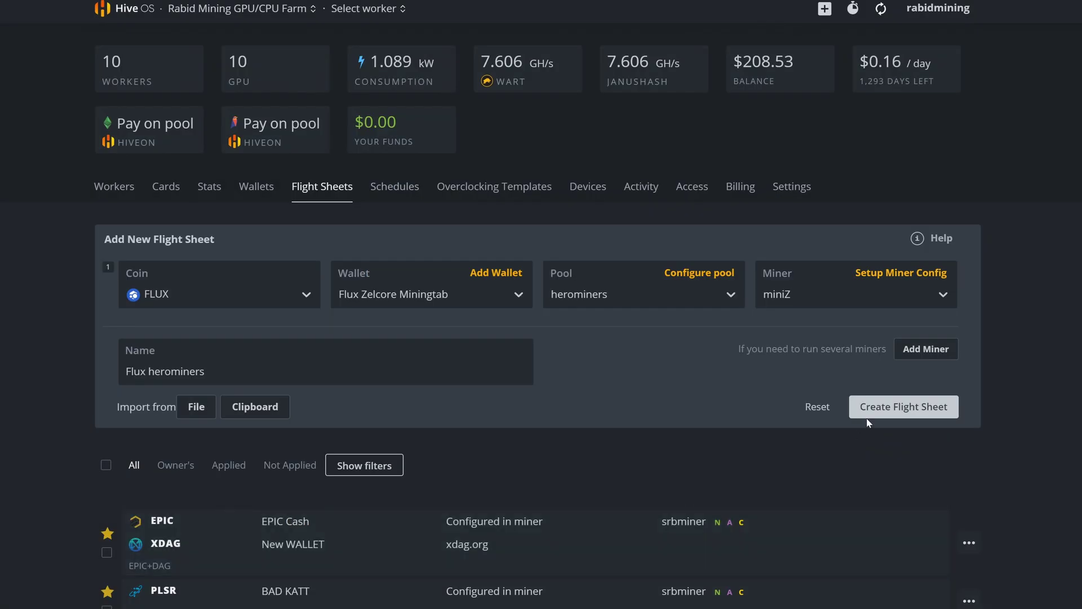
click(880, 414)
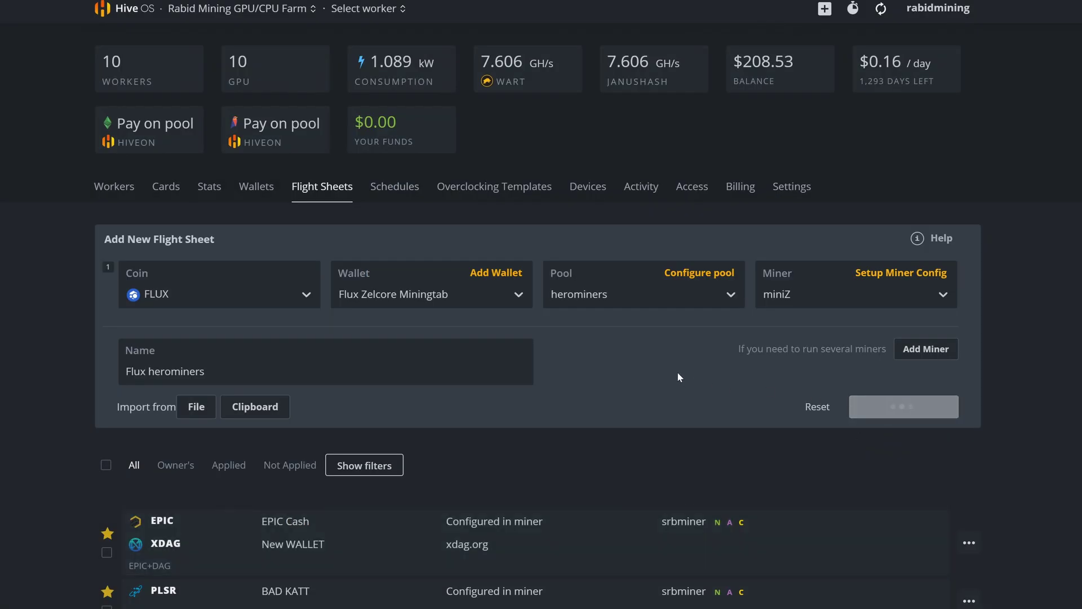
scroll(671, 379, down, 10)
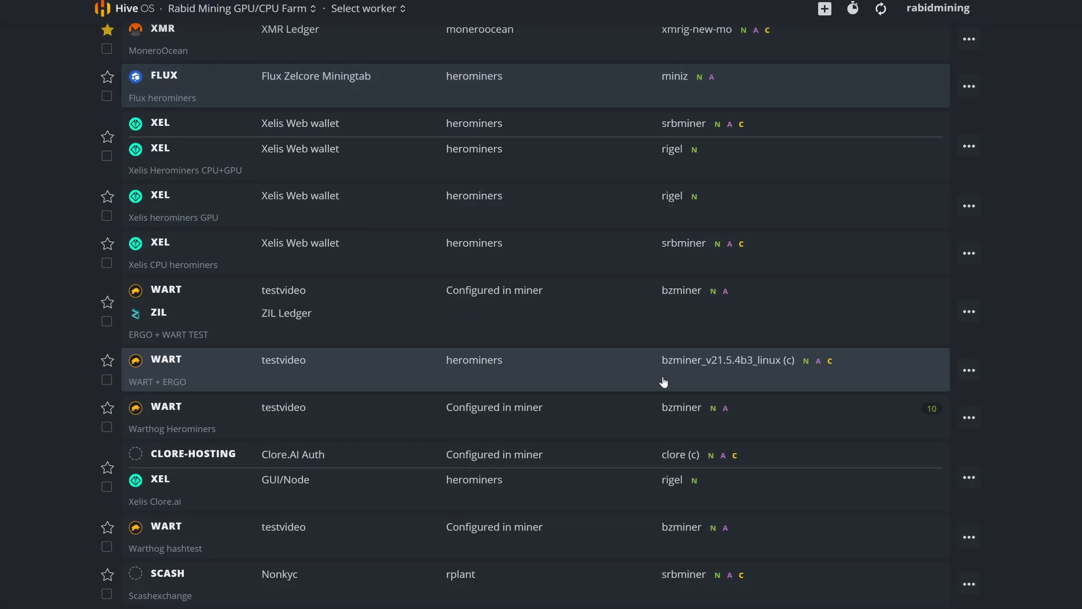
scroll(664, 382, up, 7)
scroll(675, 367, up, 9)
scroll(675, 370, up, 4)
scroll(676, 370, up, 3)
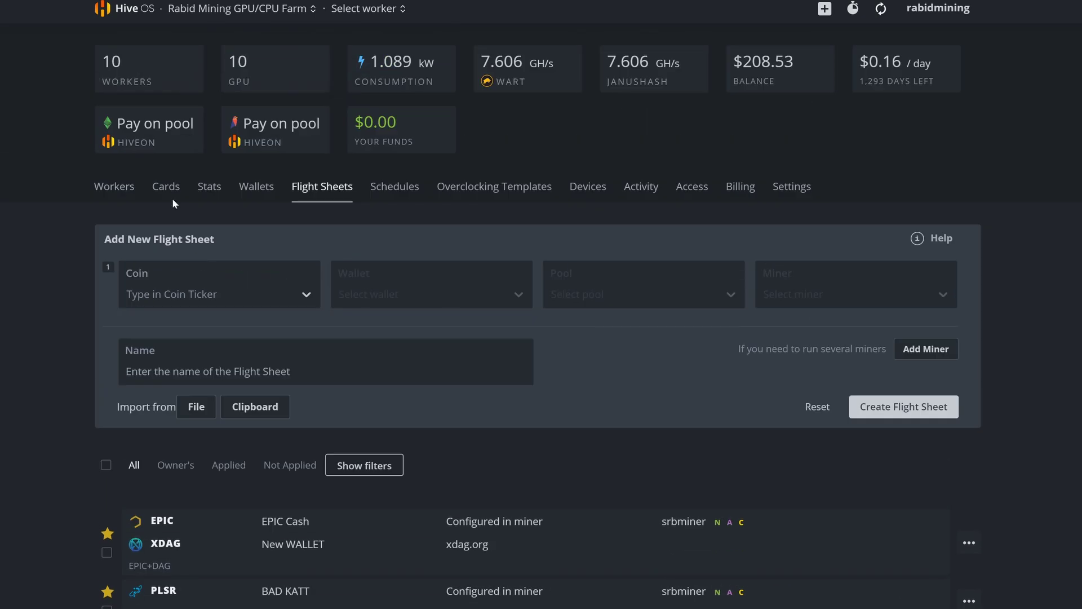
Unset the WART flight sheet from worker EPYC_7742
click(113, 187)
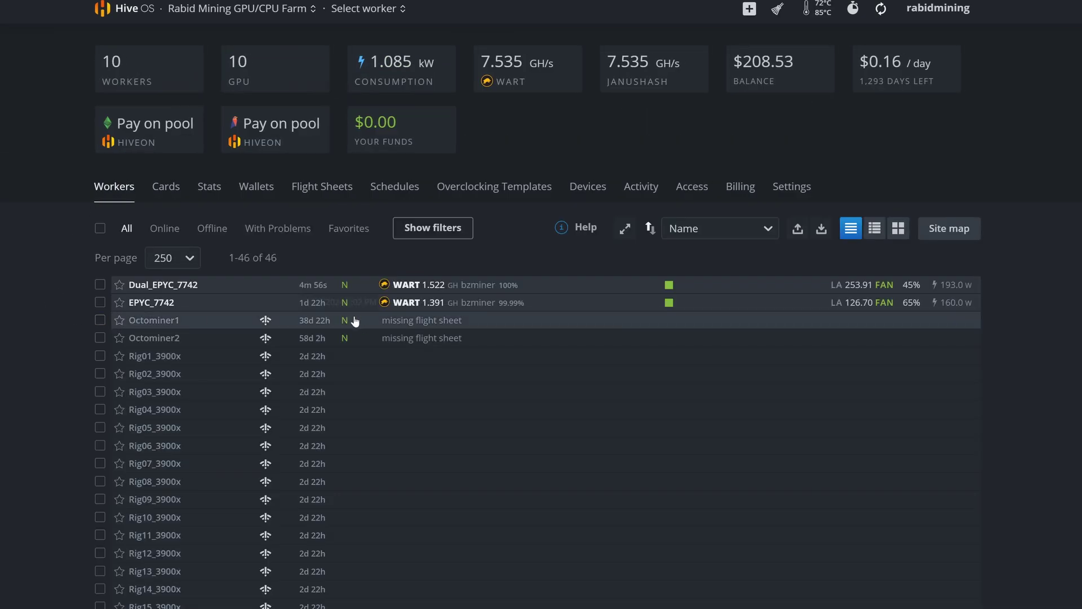
click(151, 303)
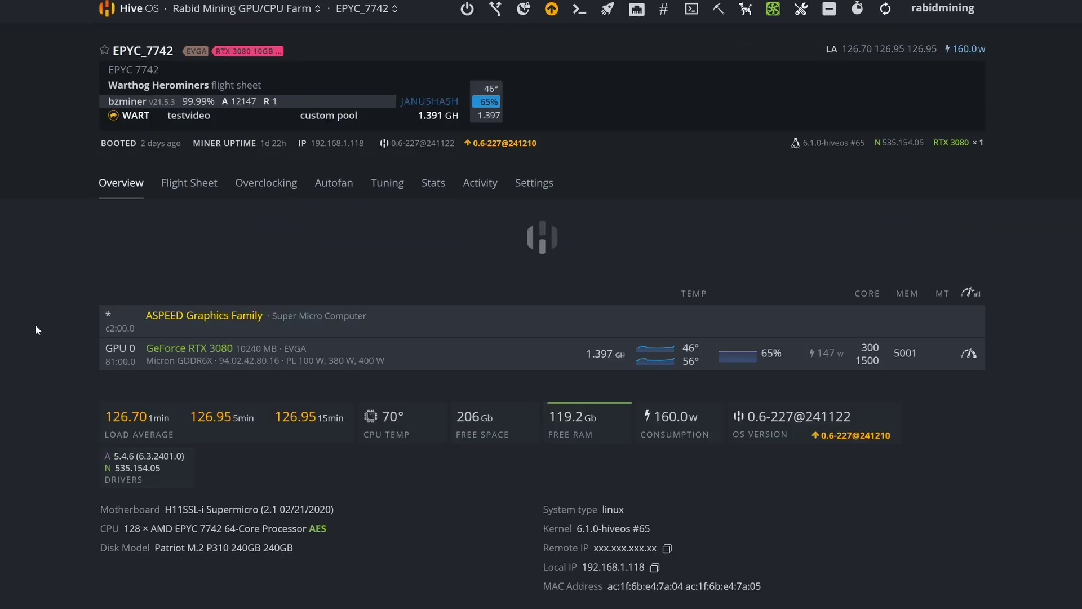
click(198, 184)
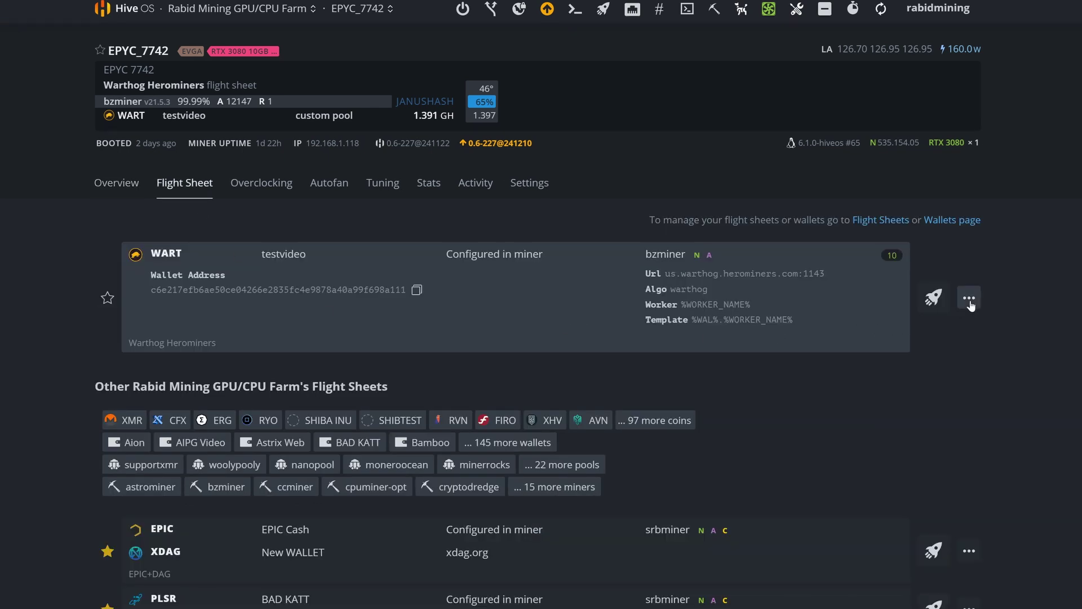
click(970, 298)
click(935, 477)
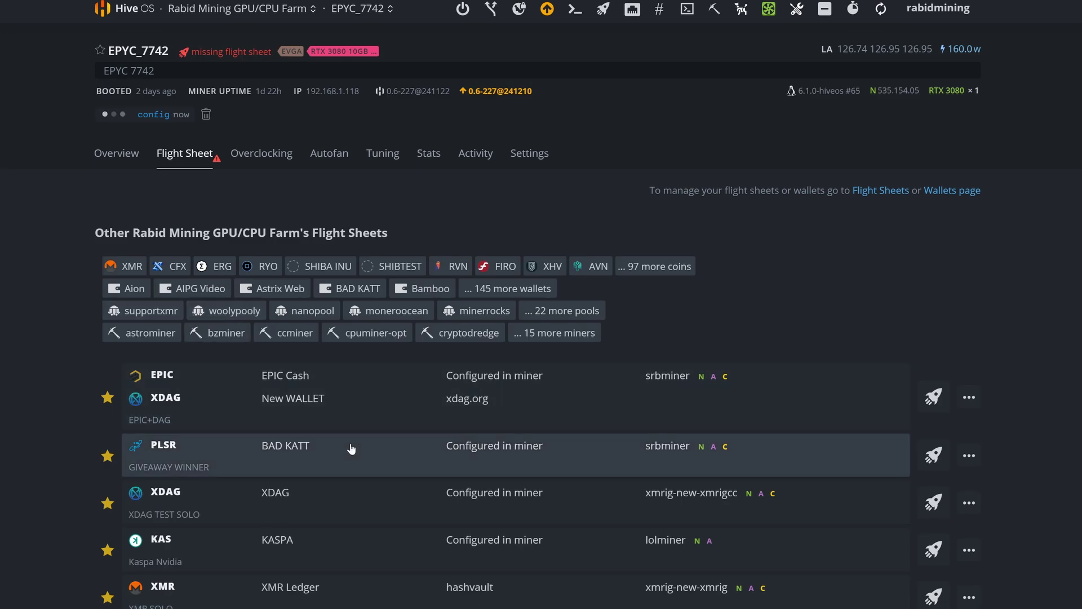
Apply the Flux herominers flight sheet to worker EPYC_7742
scroll(351, 448, down, 5)
scroll(351, 448, down, 7)
scroll(352, 445, down, 3)
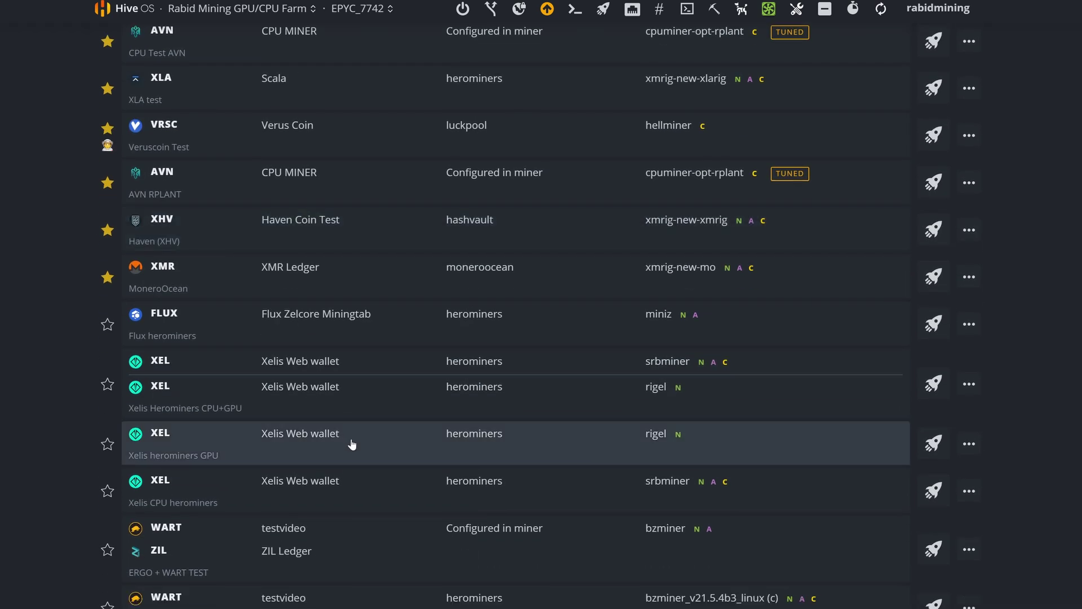
scroll(353, 446, up, 2)
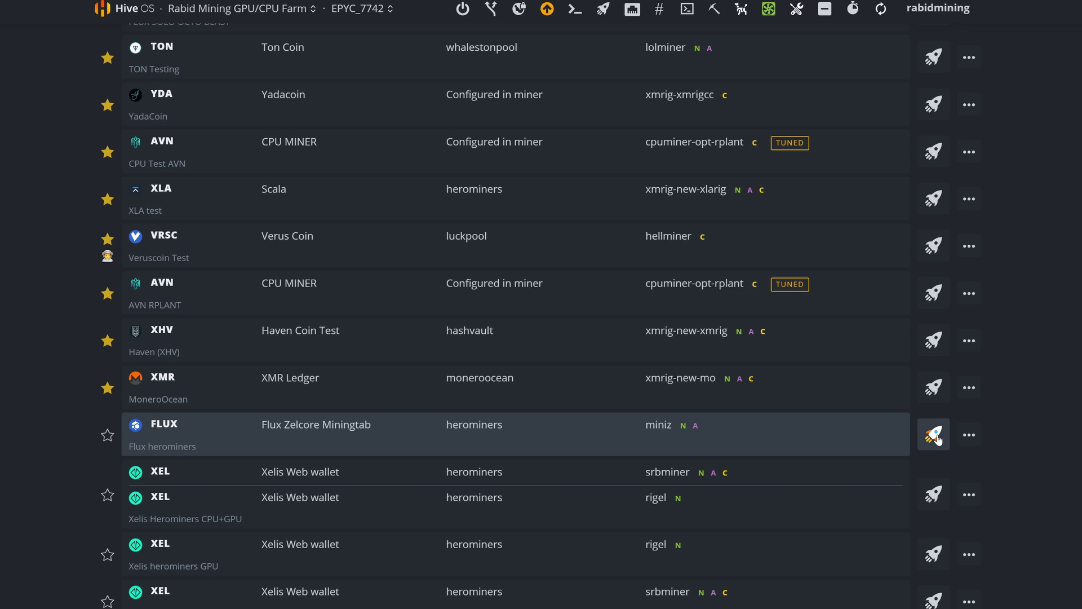
click(935, 436)
scroll(514, 459, up, 8)
scroll(514, 451, up, 5)
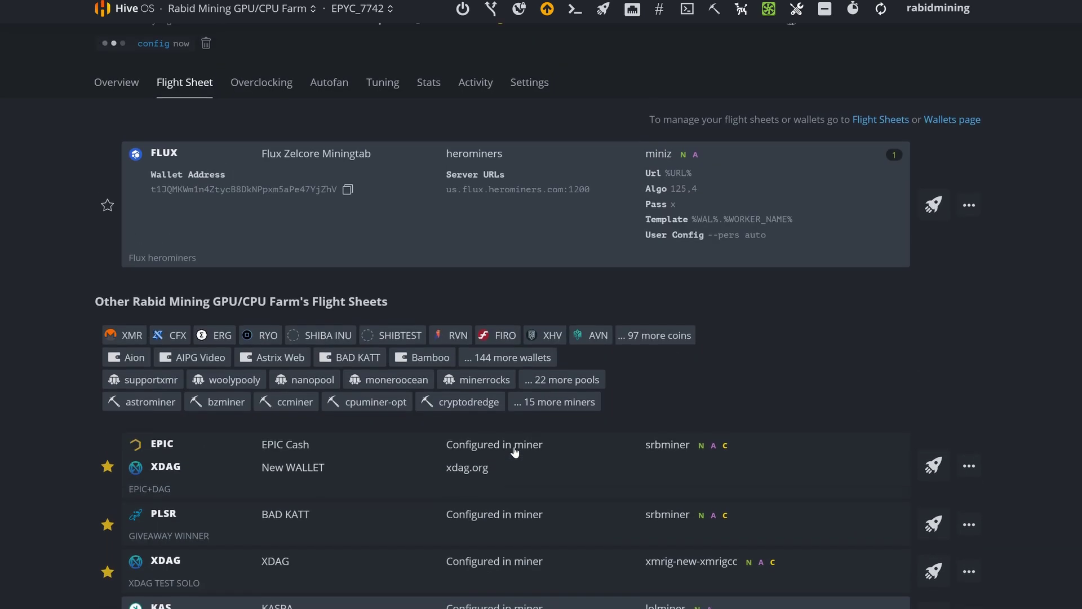
scroll(515, 451, up, 2)
click(113, 206)
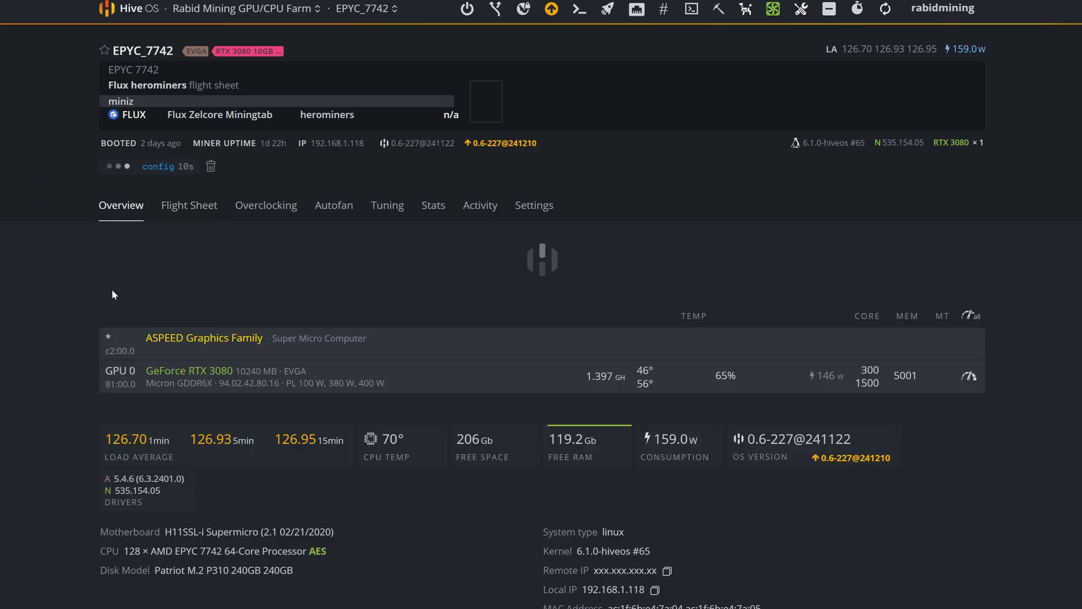
click(968, 357)
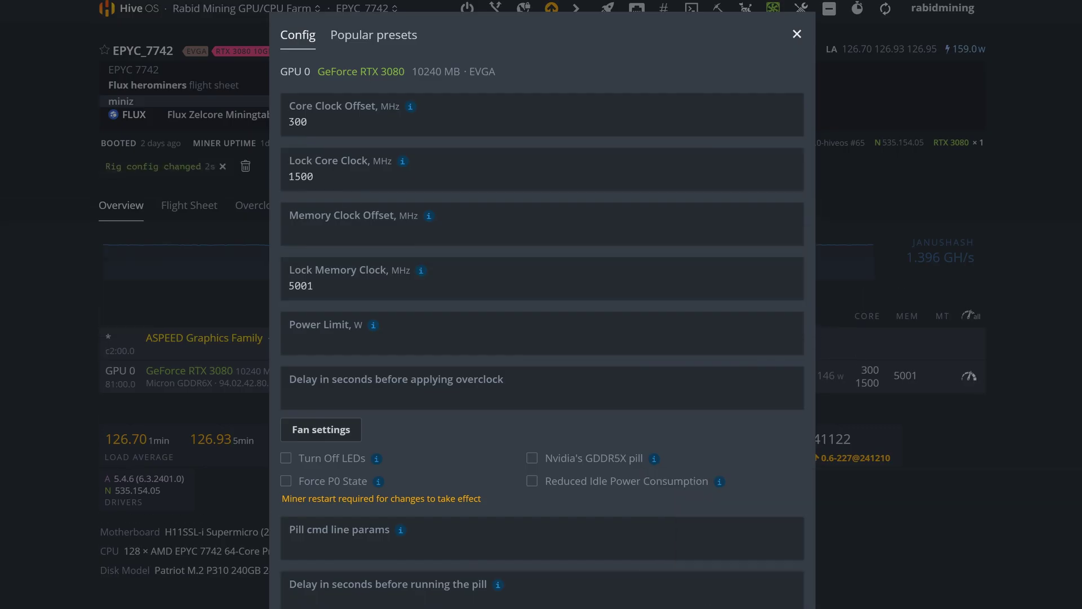
key(Escape)
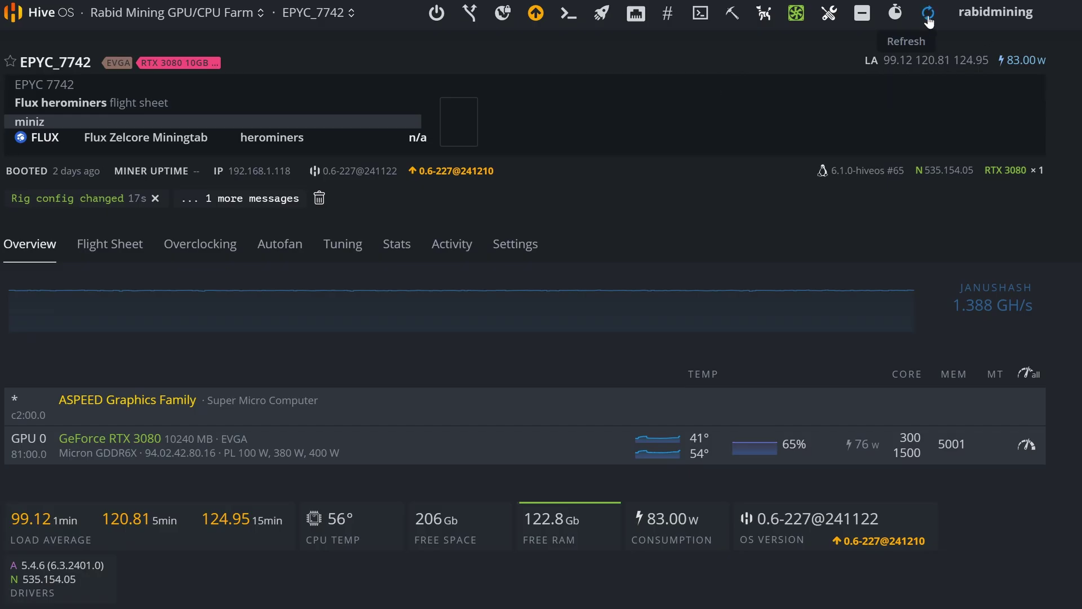
Refresh the EPYC_7742 worker page so it reports miniZ 2.4d2 at 71.67 Sol
click(929, 17)
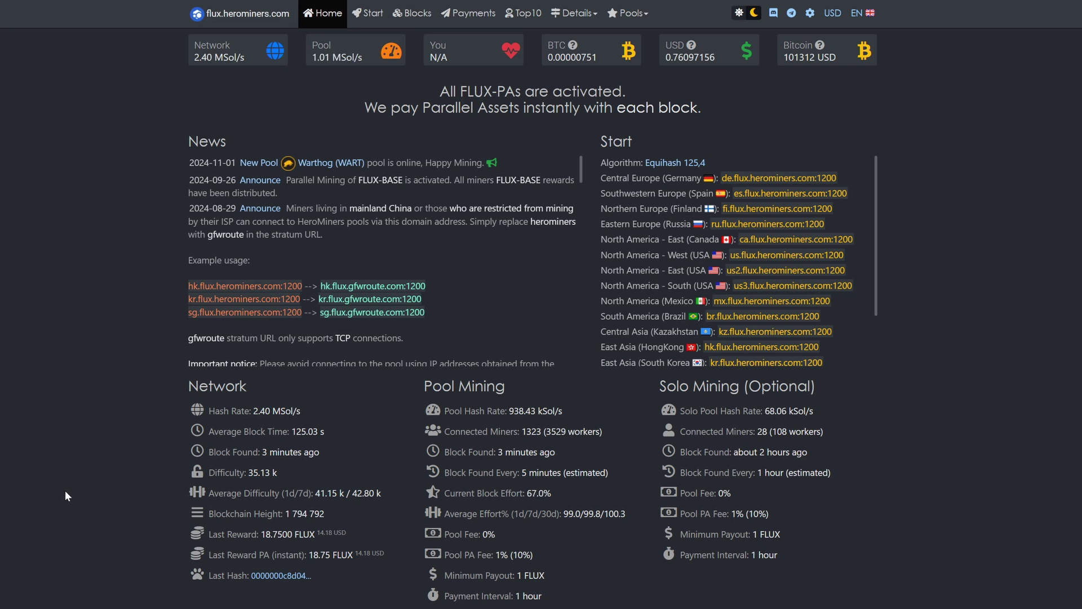
scroll(65, 492, down, 2)
scroll(66, 491, down, 4)
scroll(65, 492, down, 2)
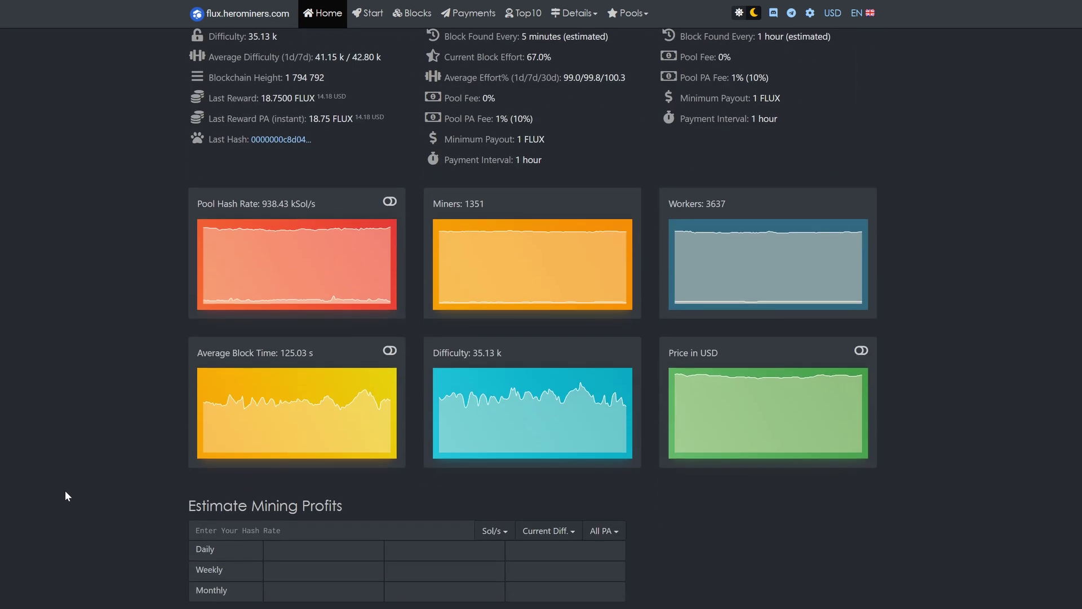
scroll(65, 490, down, 3)
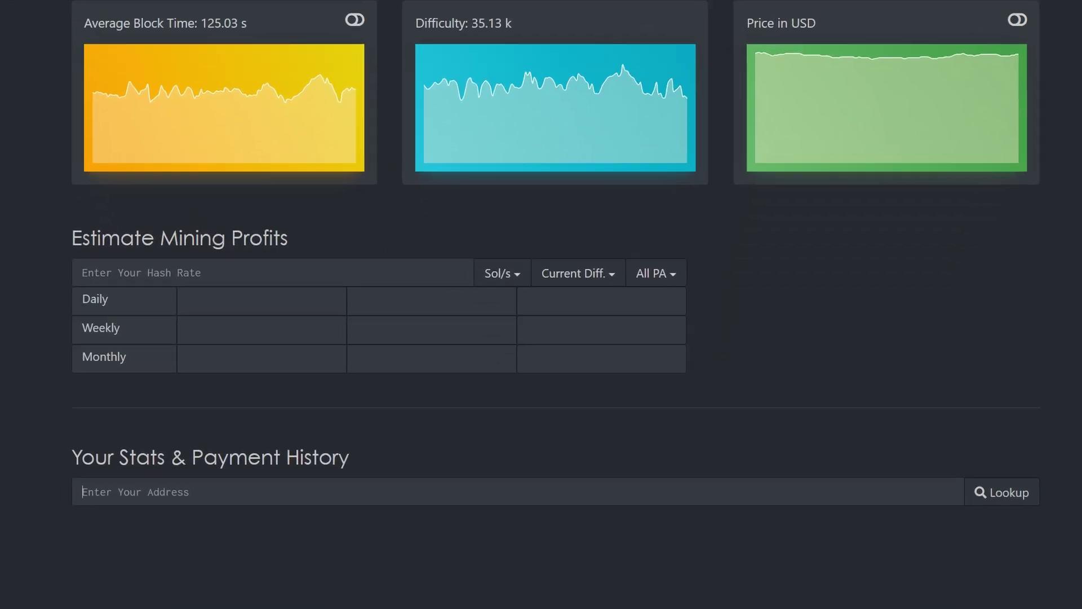
click(1011, 500)
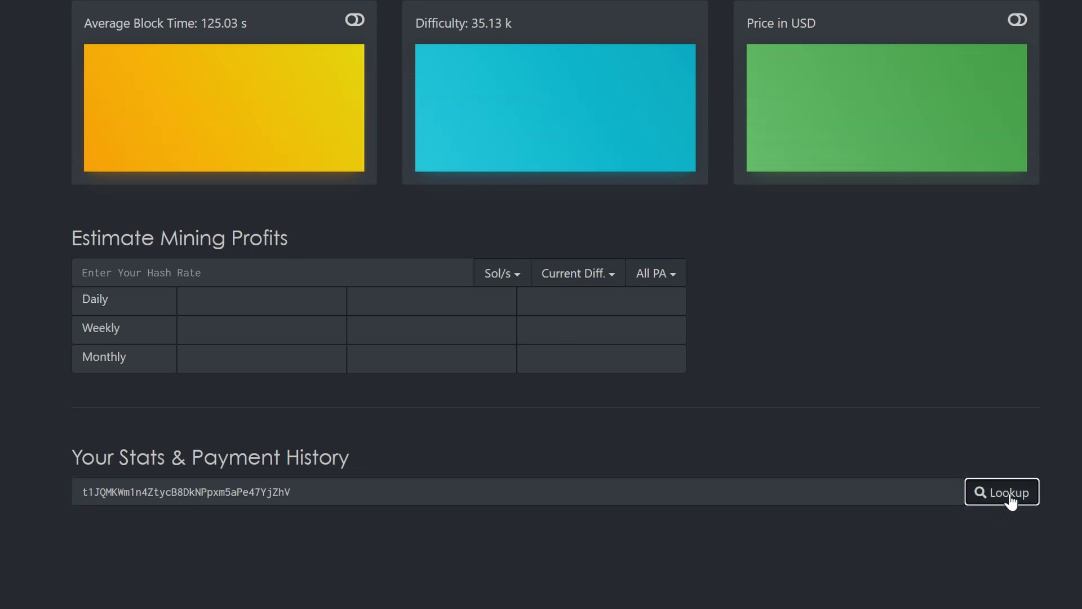
Confirm EPYC_7742 and RabidWS both appear as workers, then return to the top showing 39.59 Sol/s
scroll(285, 373, down, 3)
scroll(285, 373, down, 8)
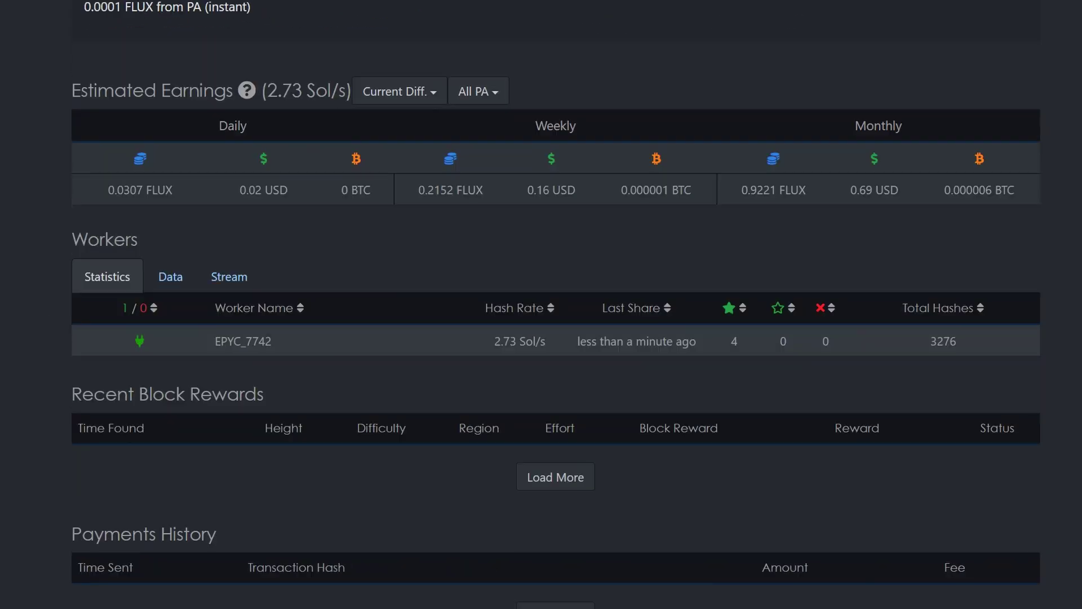
scroll(556, 305, down, 2)
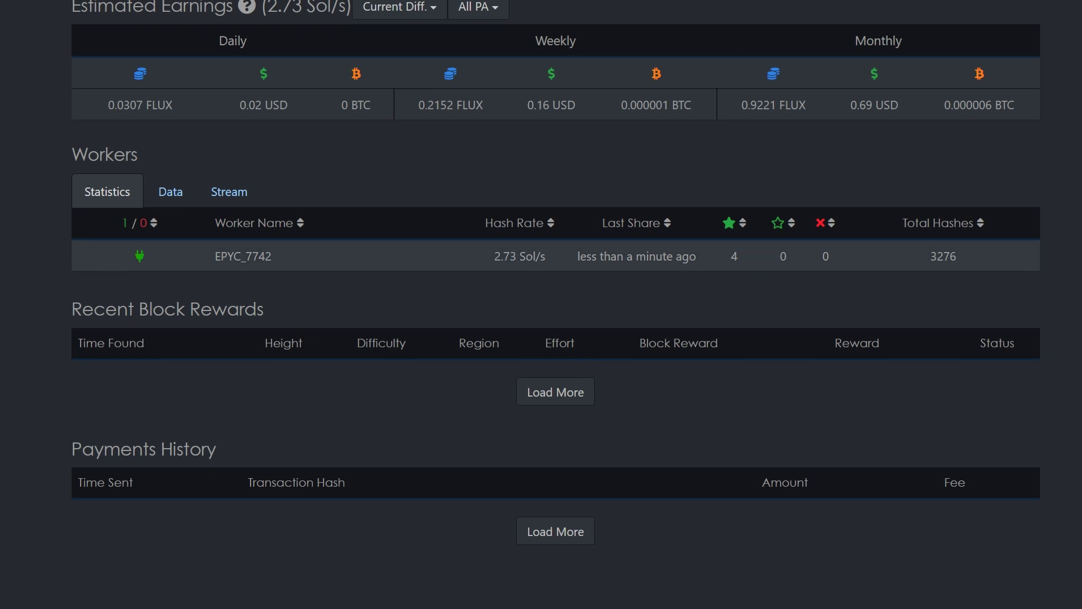
scroll(555, 304, up, 4)
scroll(555, 304, up, 2)
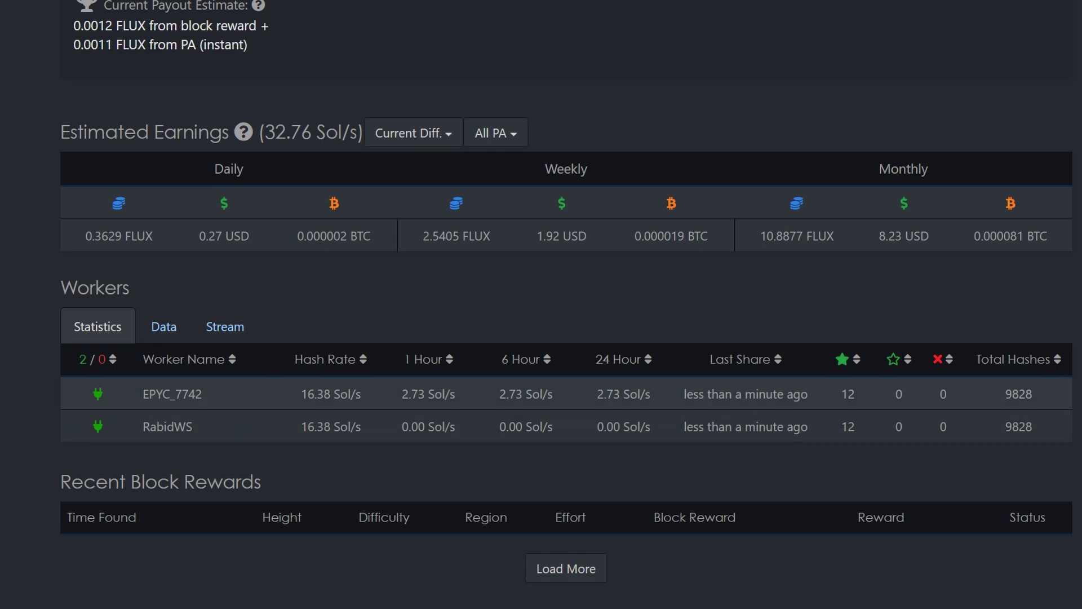
scroll(566, 304, up, 10)
scroll(566, 305, up, 10)
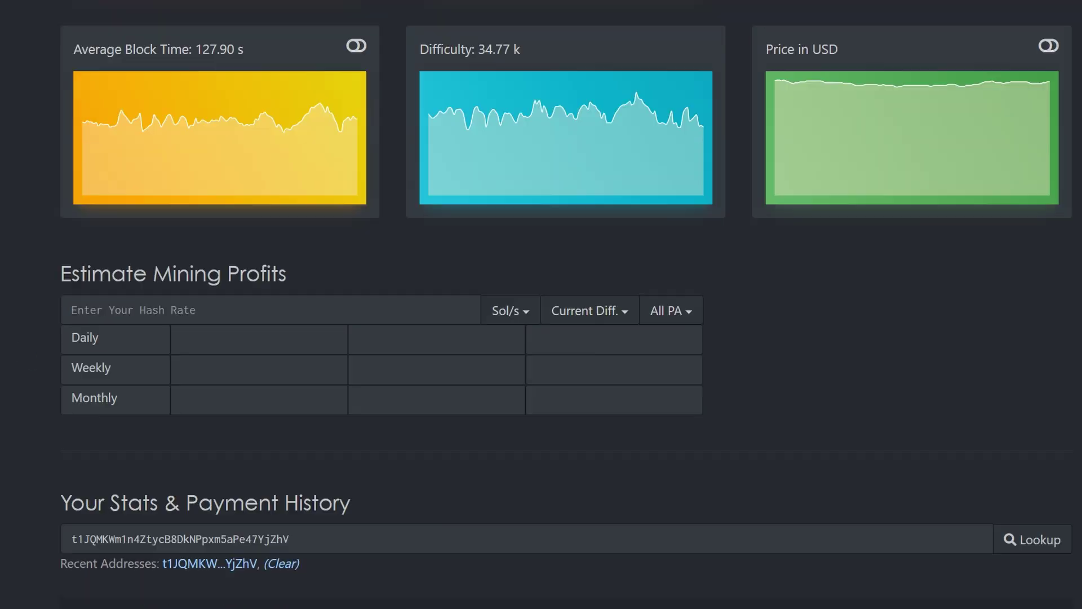
scroll(566, 304, up, 10)
scroll(541, 304, up, 5)
scroll(35, 594, up, 3)
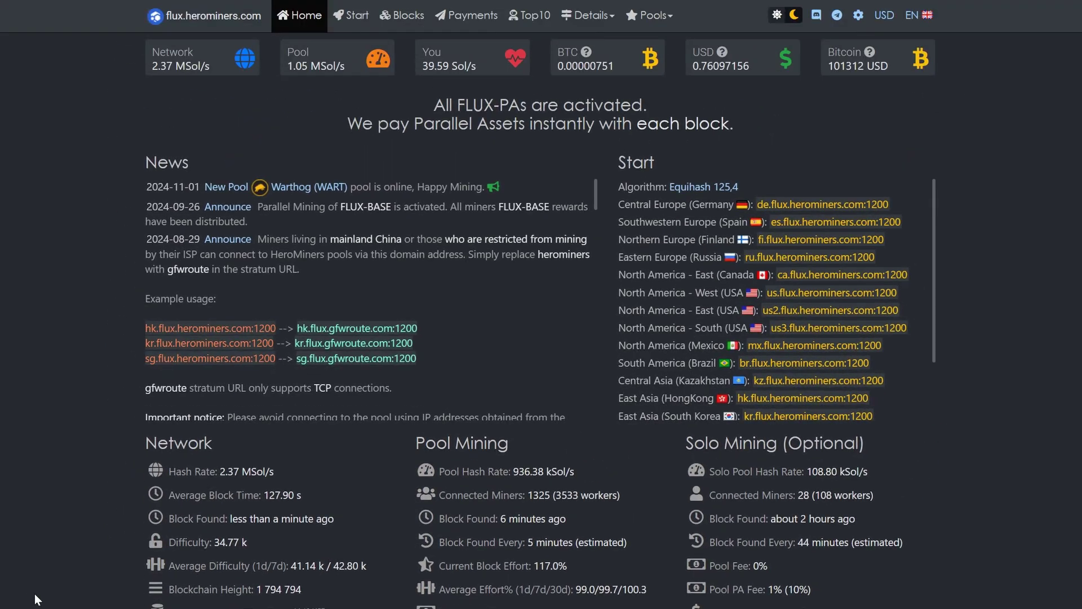